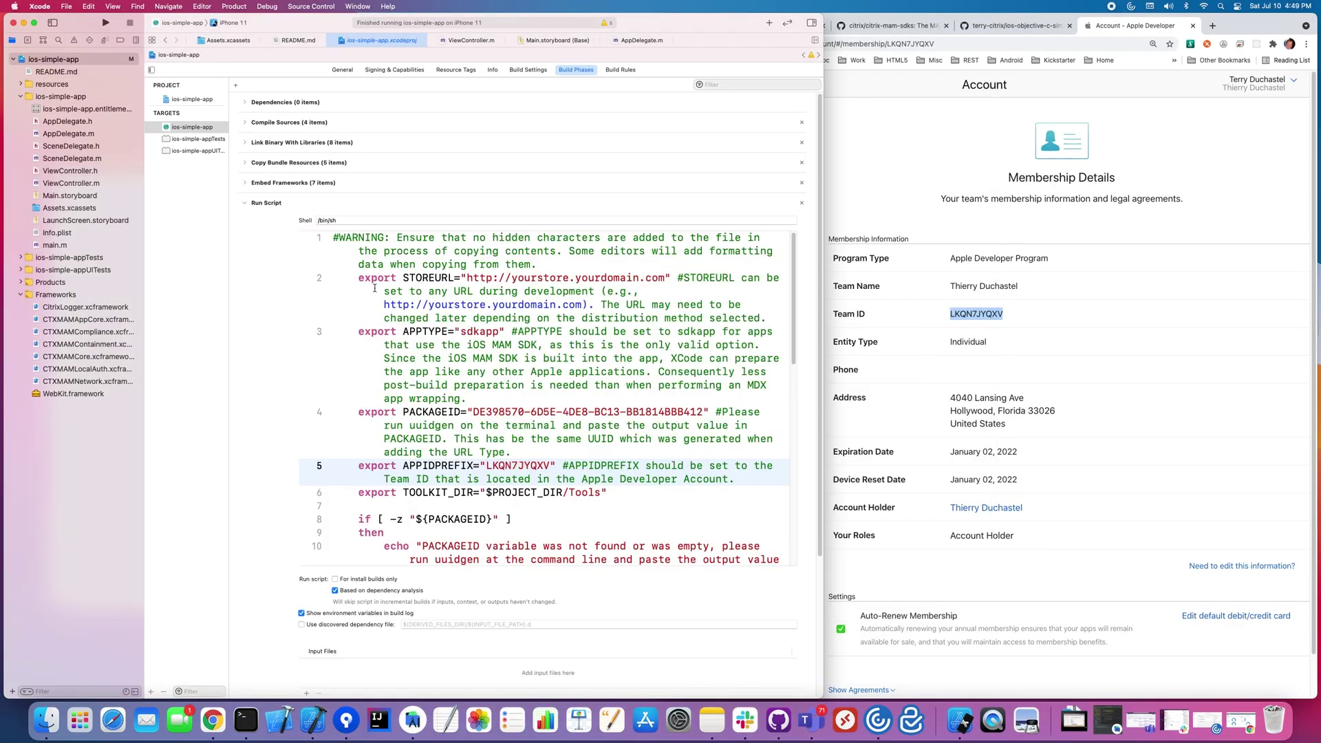
- Build and run ios-simple-app in the iPhone 11 simulator, then bring up the project folder in Finder
key("super+r")
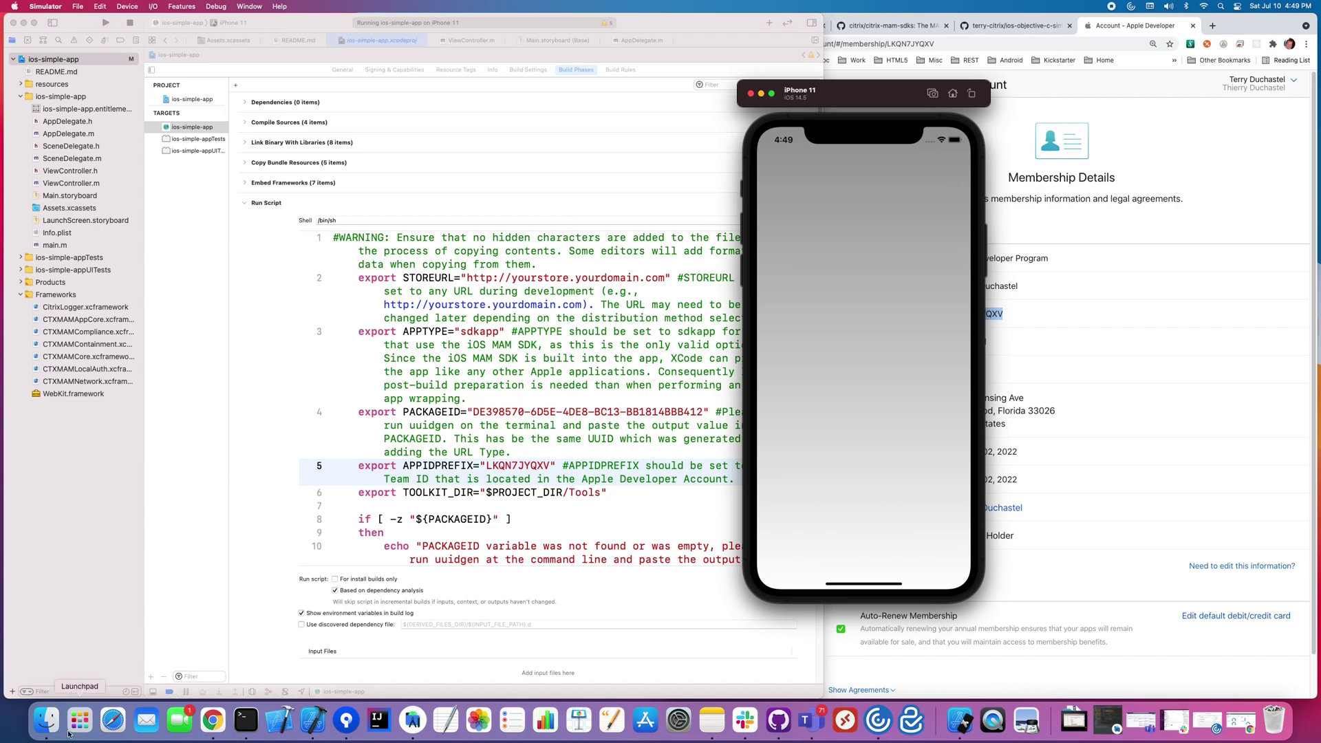
left_click(47, 721)
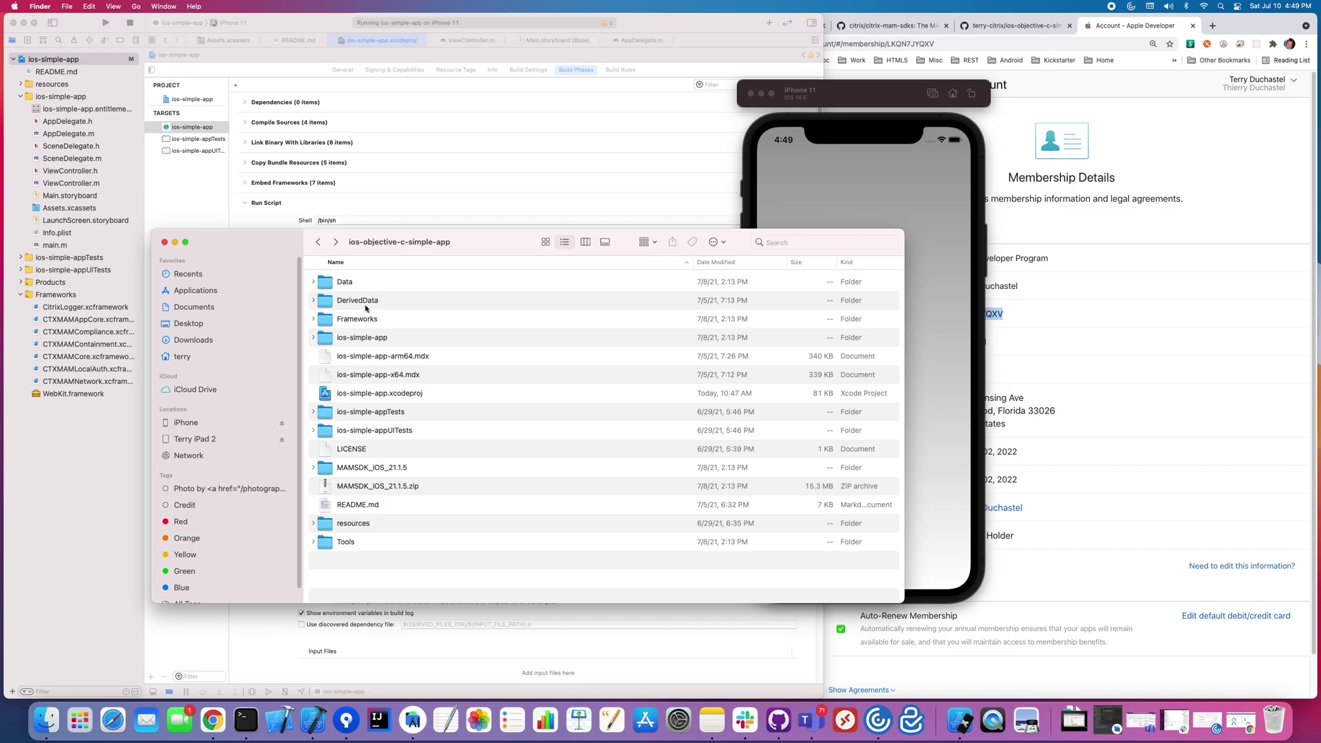
- Drill into DerivedData > ios-simple-app > Build > Products > Debug-iphonesimulator and select ios-simple-app.mdx
left_click(314, 301)
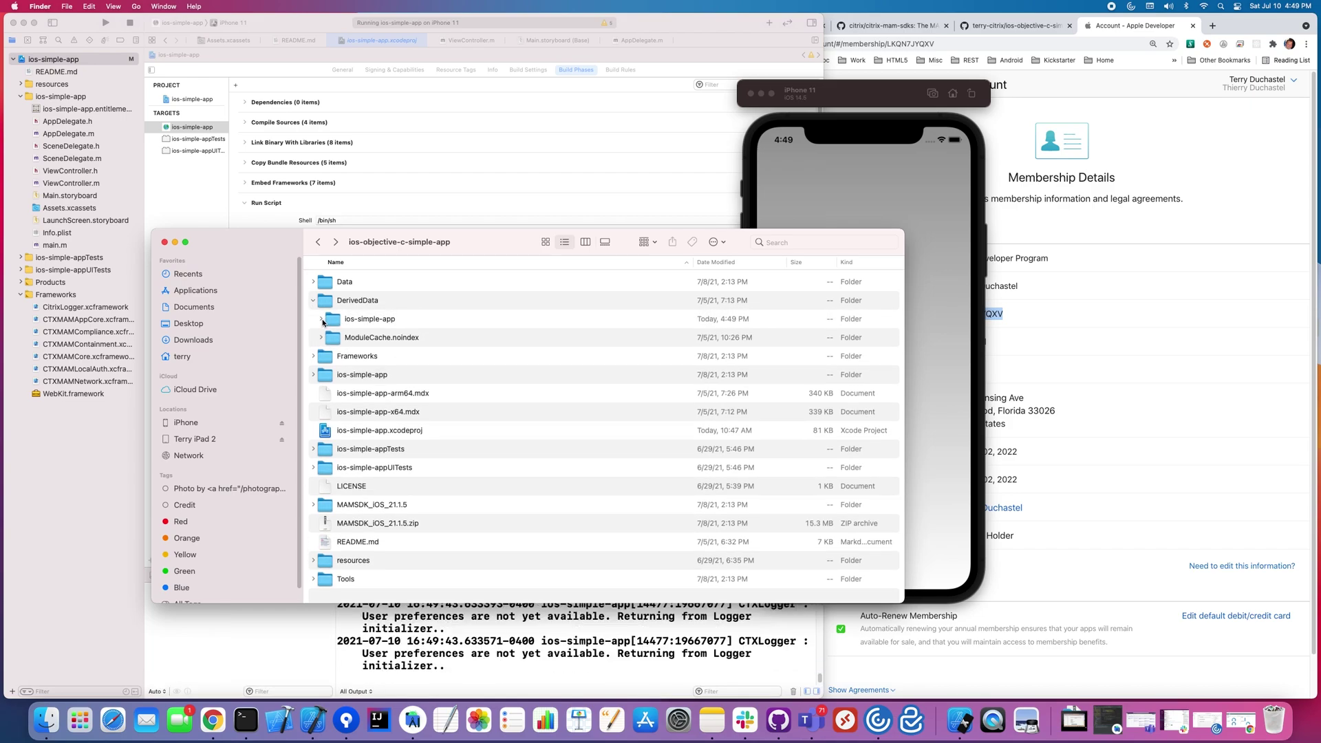
left_click(322, 319)
left_click(329, 339)
left_click(337, 375)
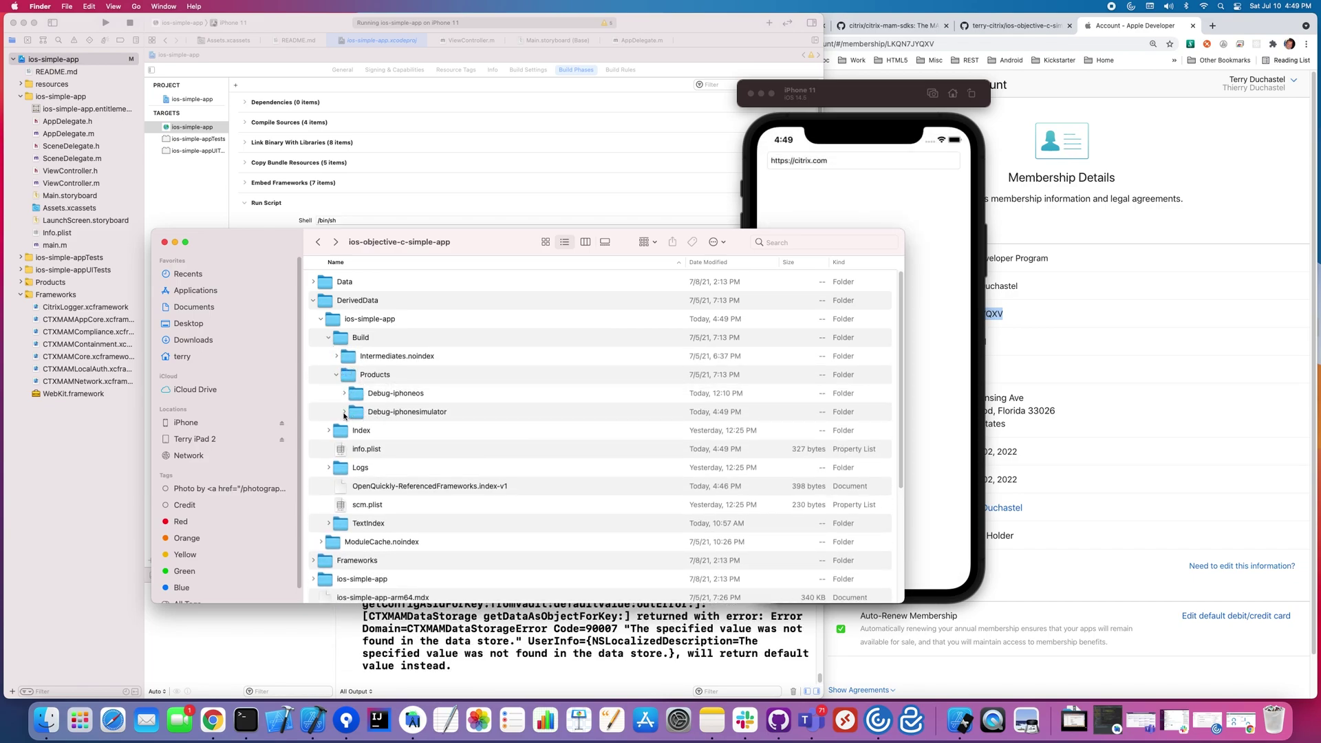
left_click(343, 411)
scroll(431, 440, "down", 1)
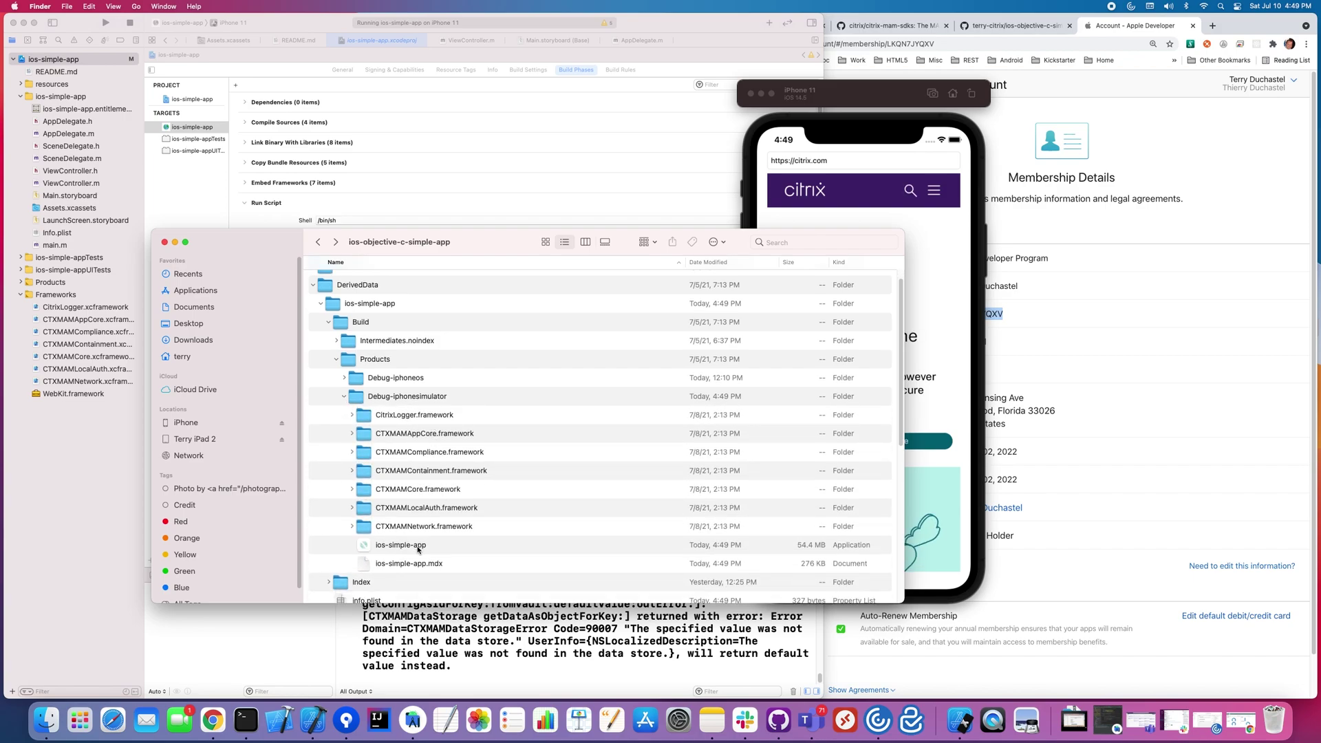
left_click(417, 561)
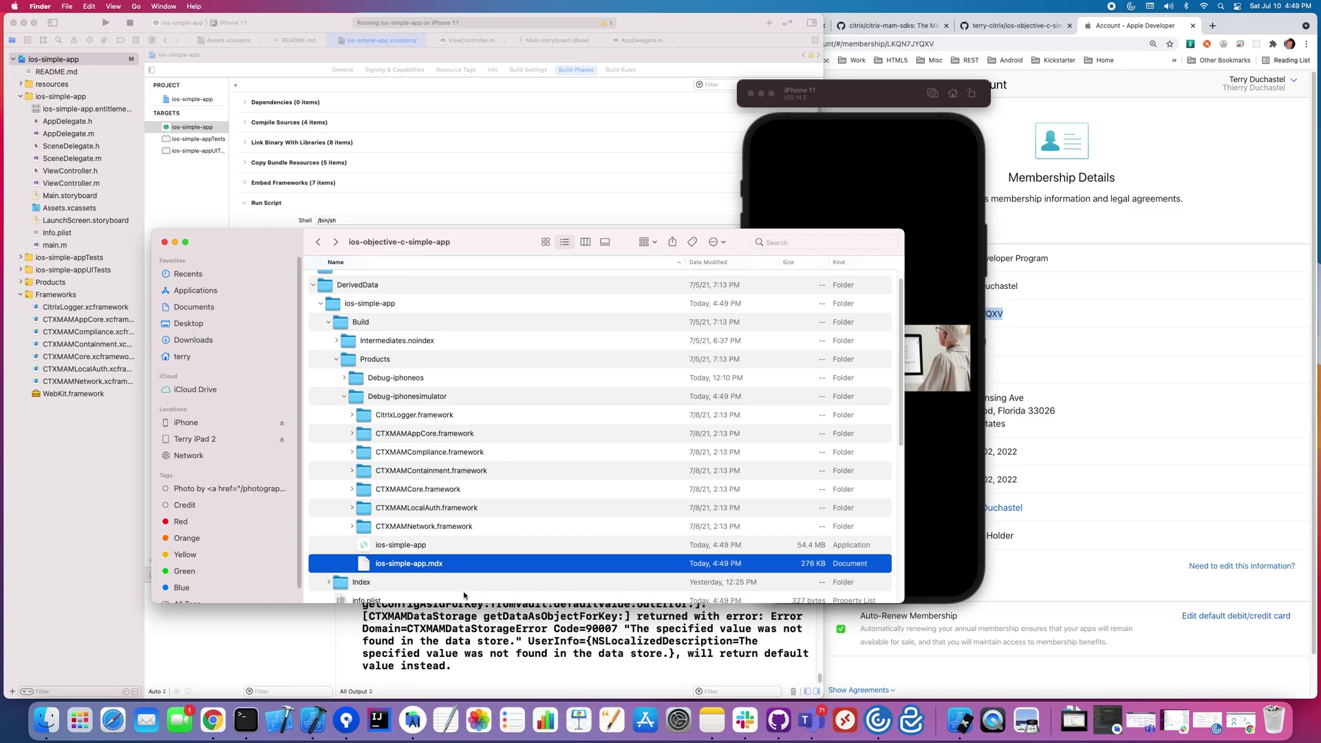
scroll(464, 596, "down", 3)
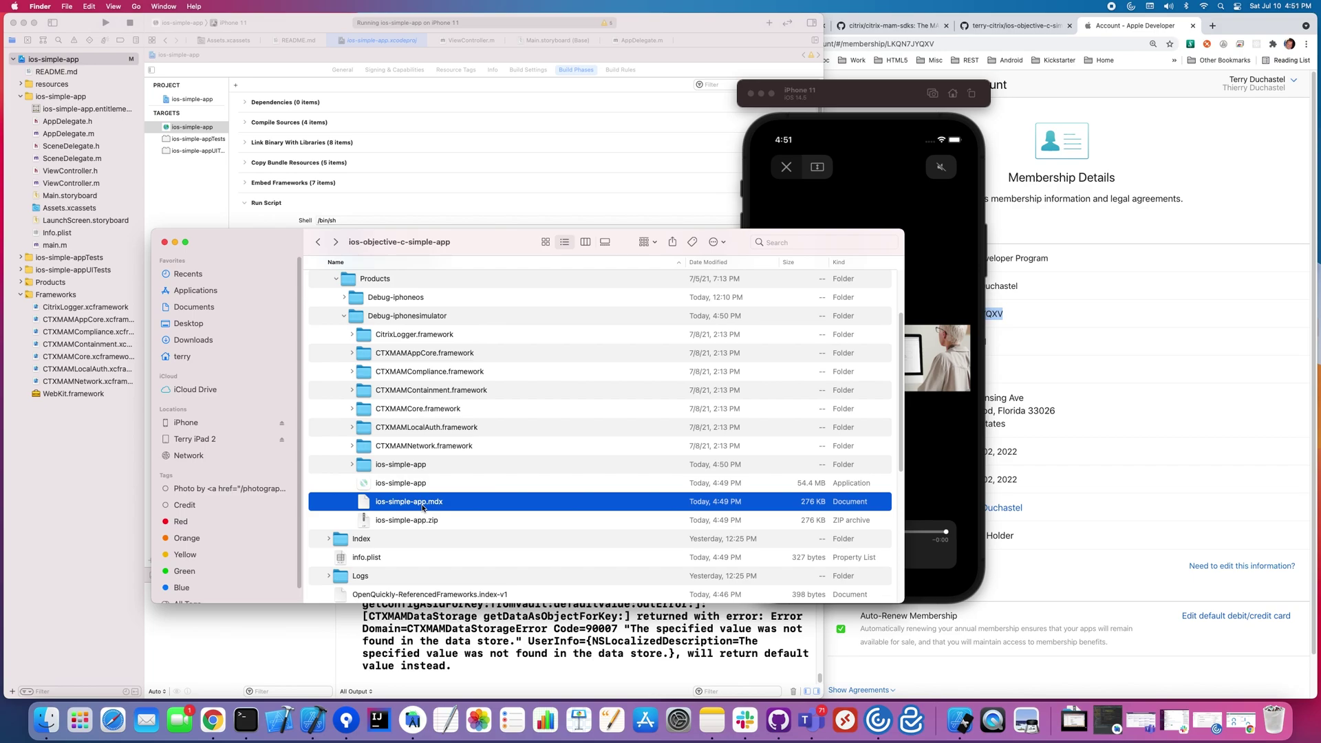
right_click(209, 733)
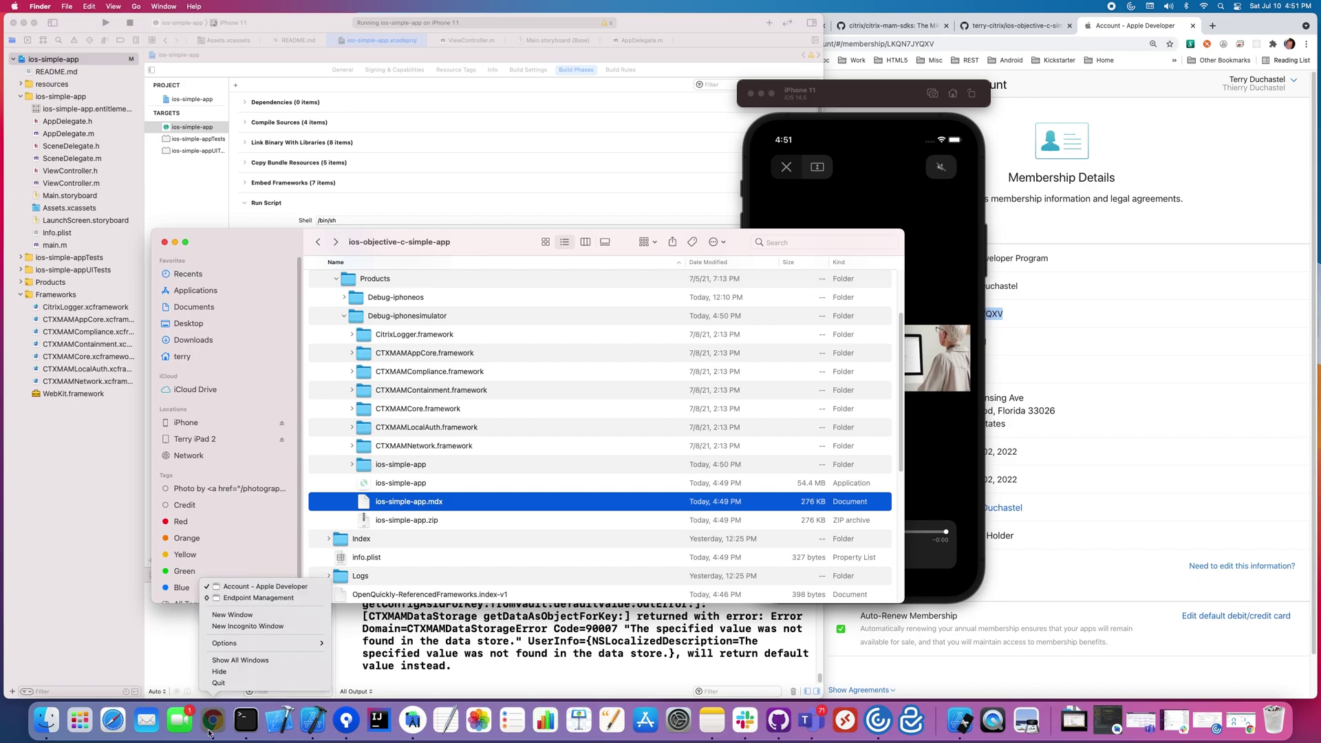
- Switch to the Chrome Endpoint Management window and narrow it so Xcode stays visible alongside
left_click(267, 598)
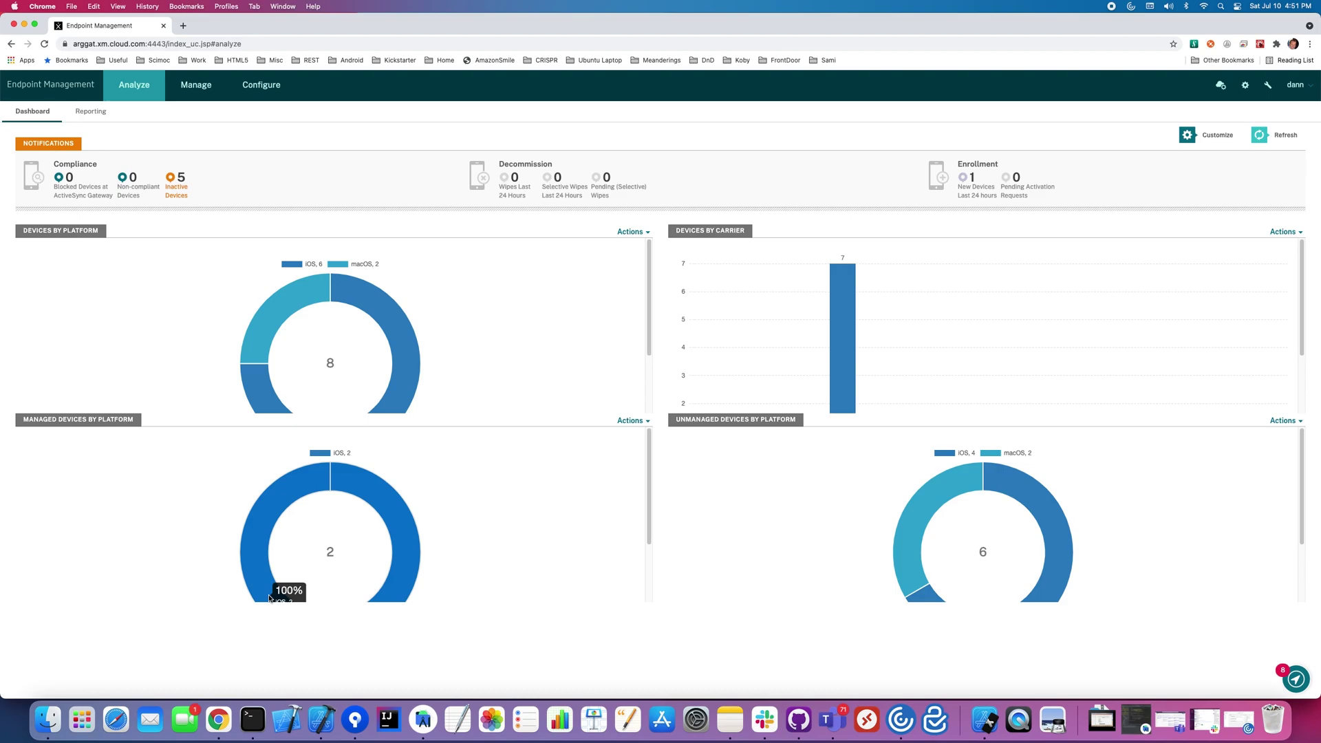
mouse_move(403, 353)
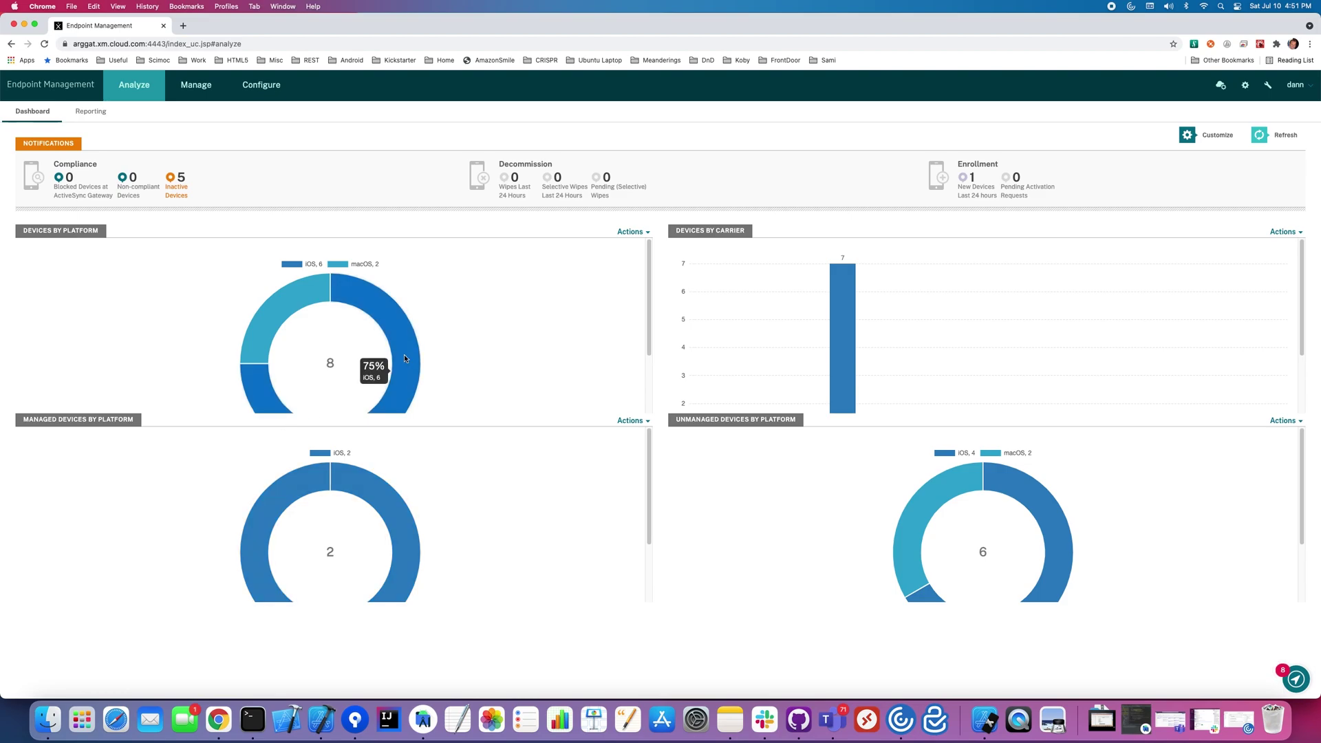
left_click_drag(3, 307, 324, 287)
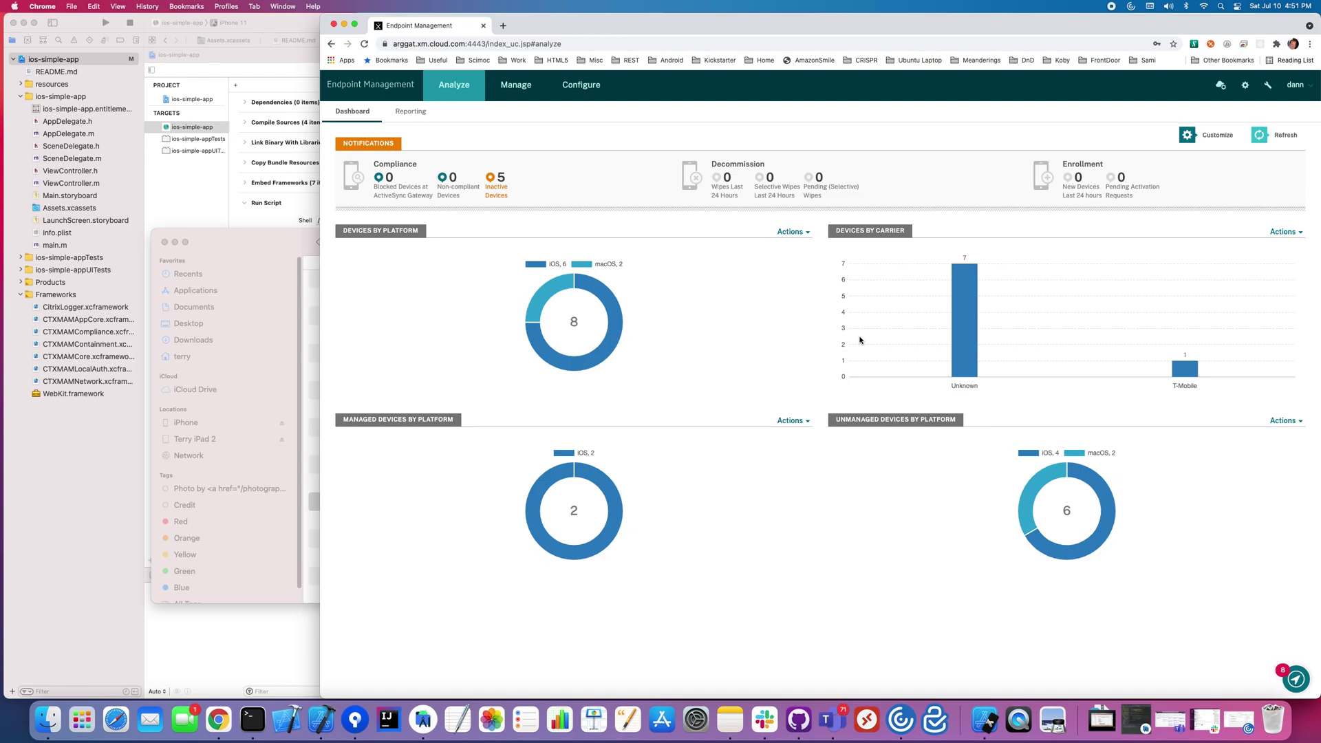
left_click(582, 85)
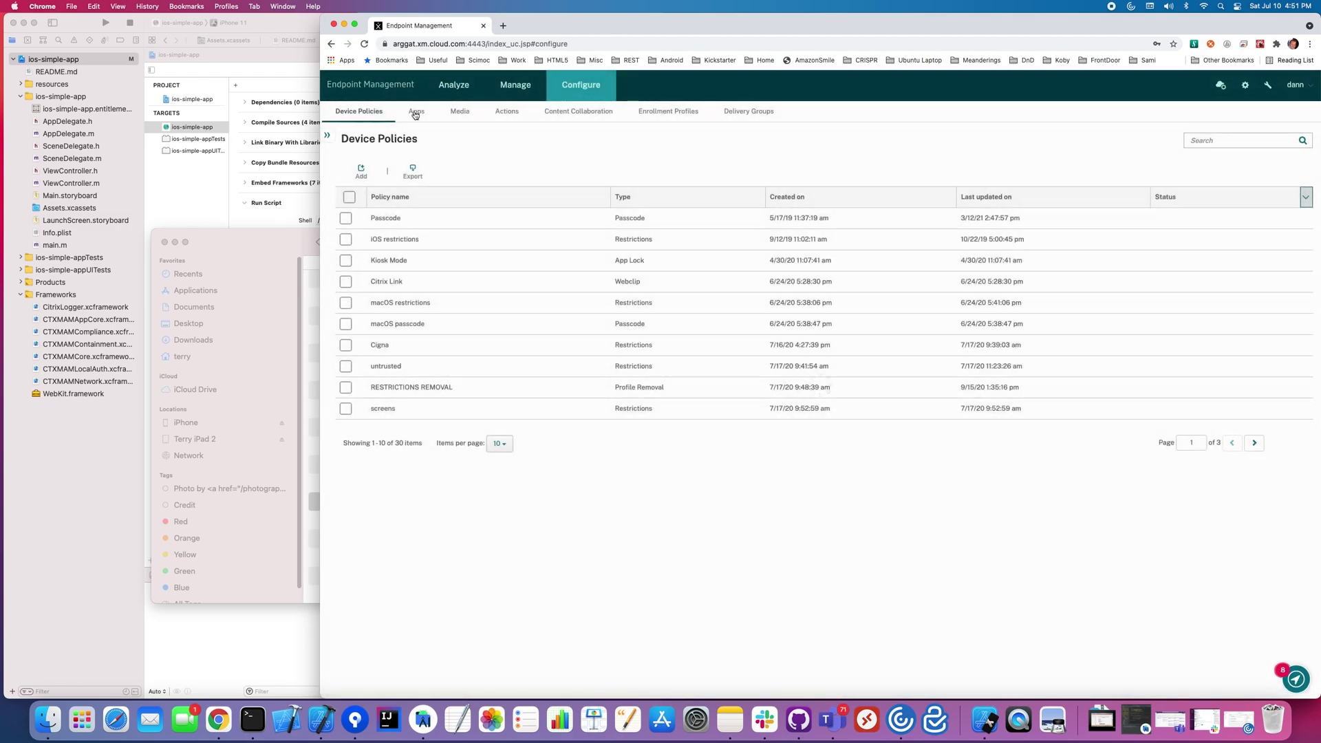
- Under Configure > Apps, add an MDX app named 'iOS Simple app' and clear all platforms
left_click(415, 113)
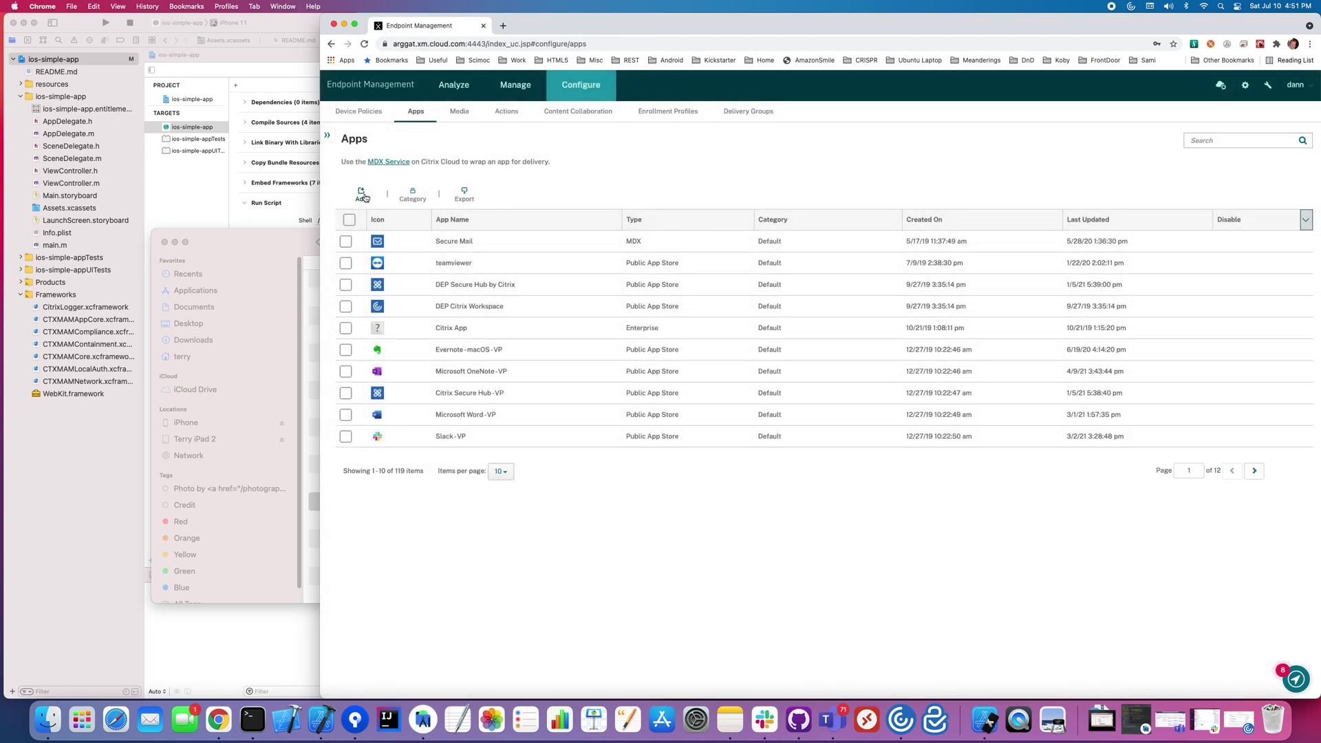
left_click(363, 194)
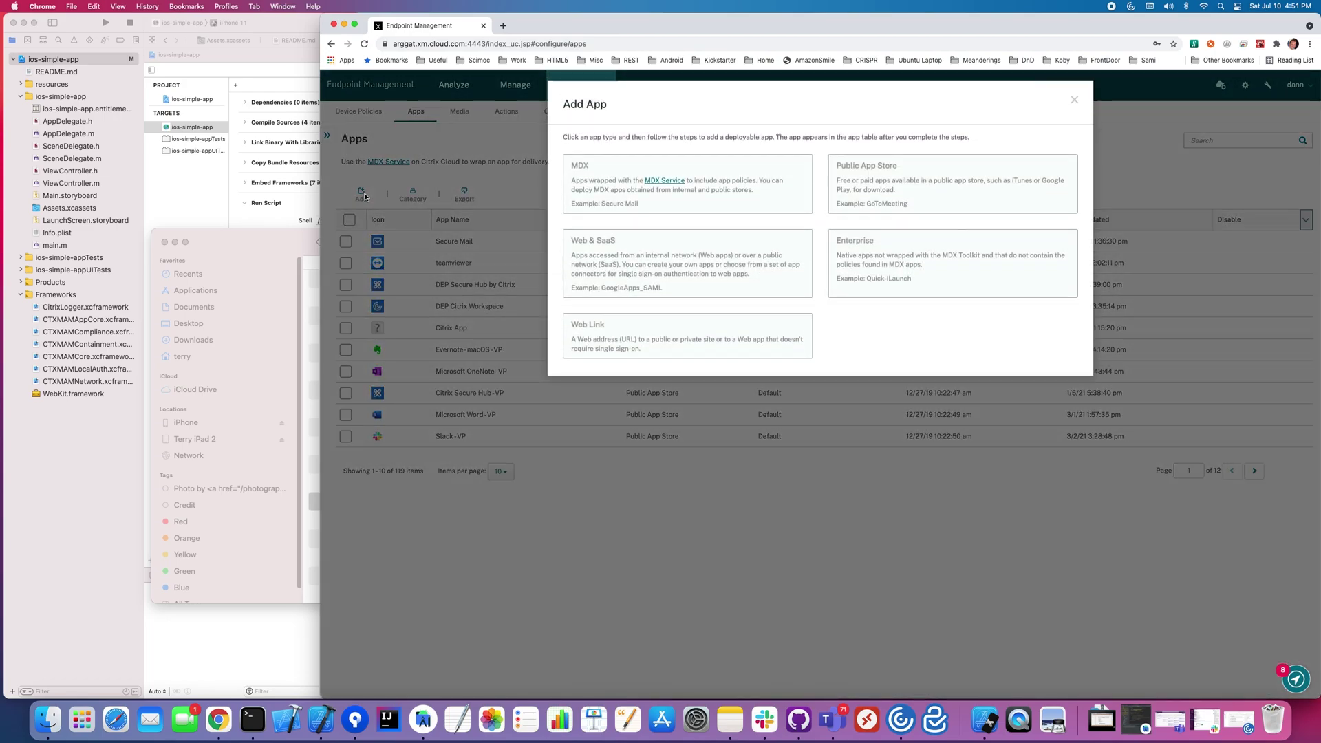
left_click(732, 188)
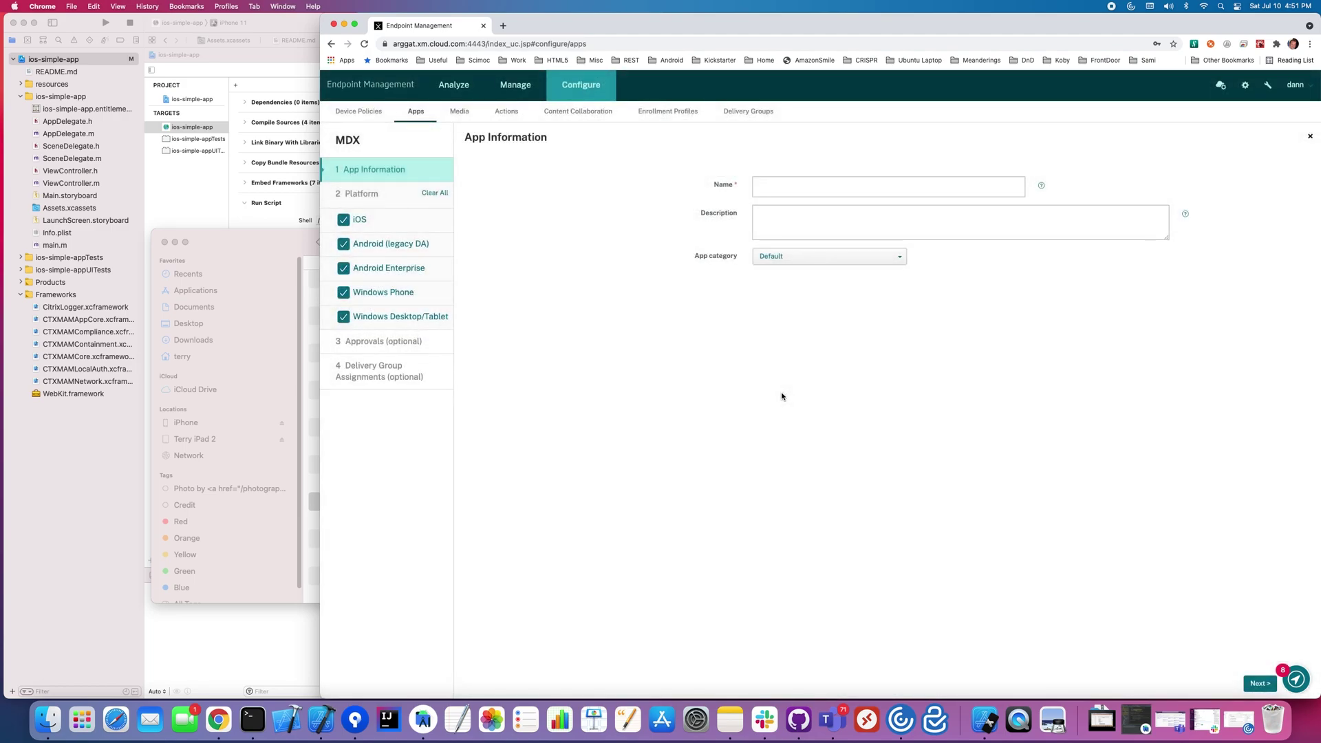
left_click(790, 187)
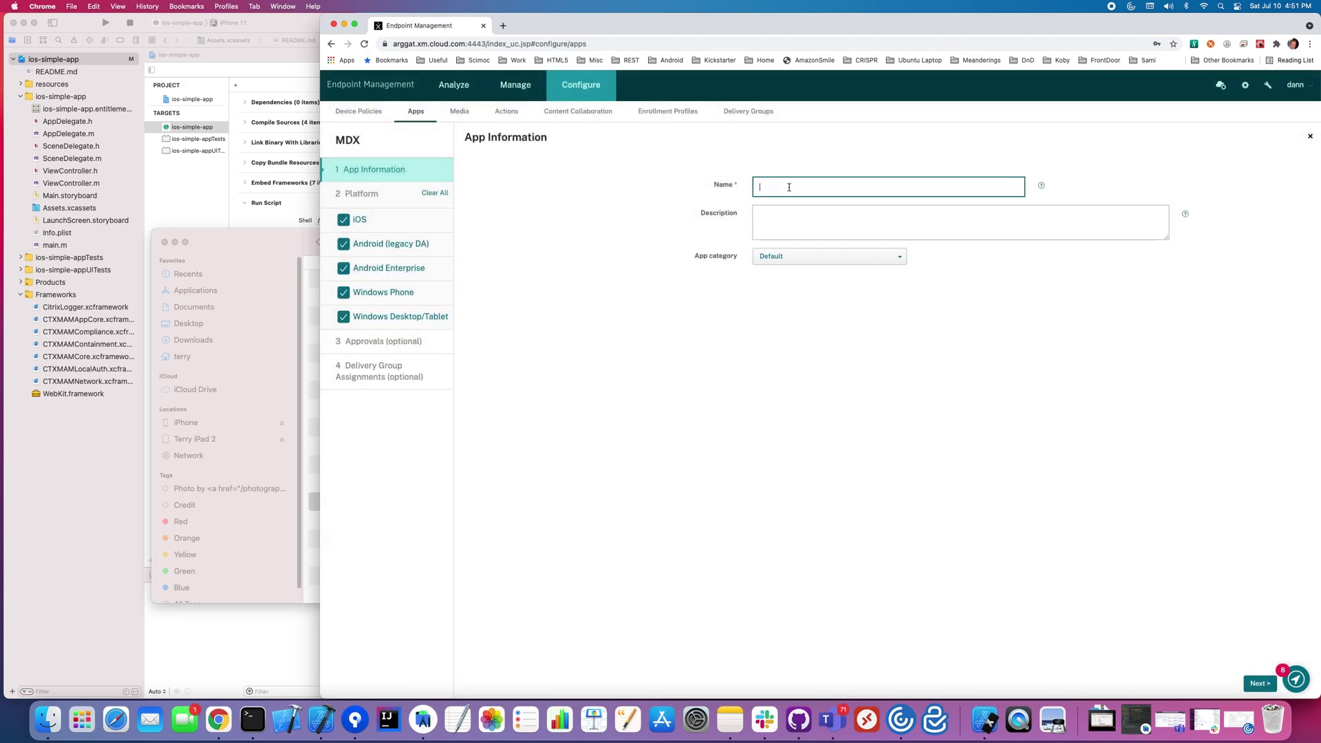
type("iOS Simple app")
left_click(435, 193)
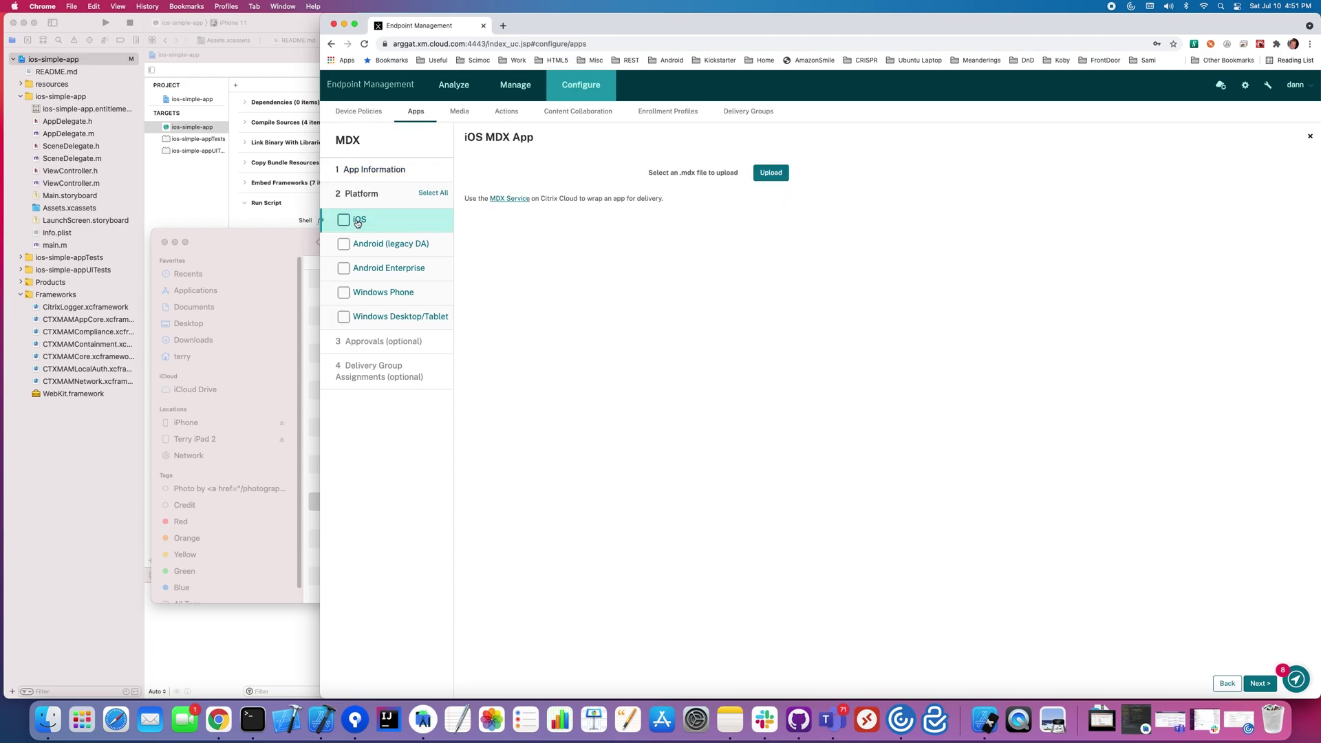
- Tick iOS as the only platform and upload the ios-simple-app.mdx file
left_click(344, 221)
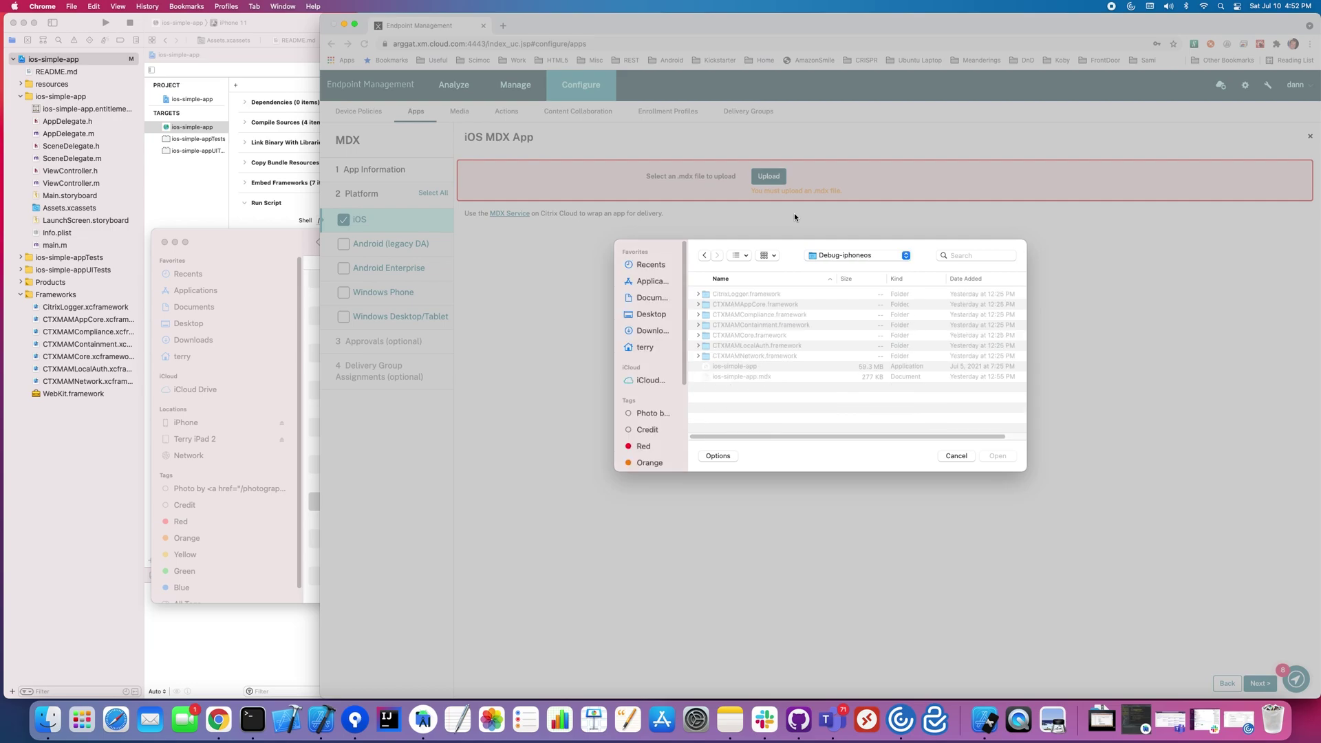
left_click(747, 381)
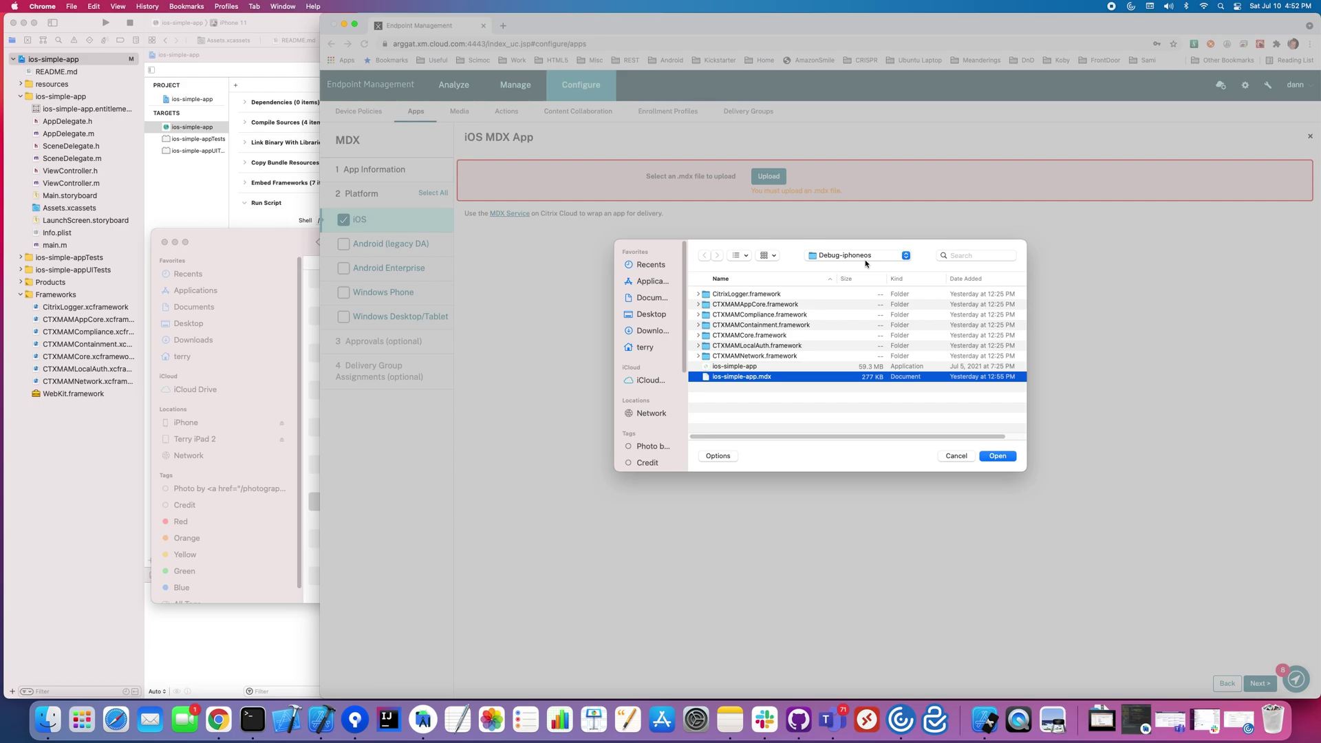
left_click(998, 456)
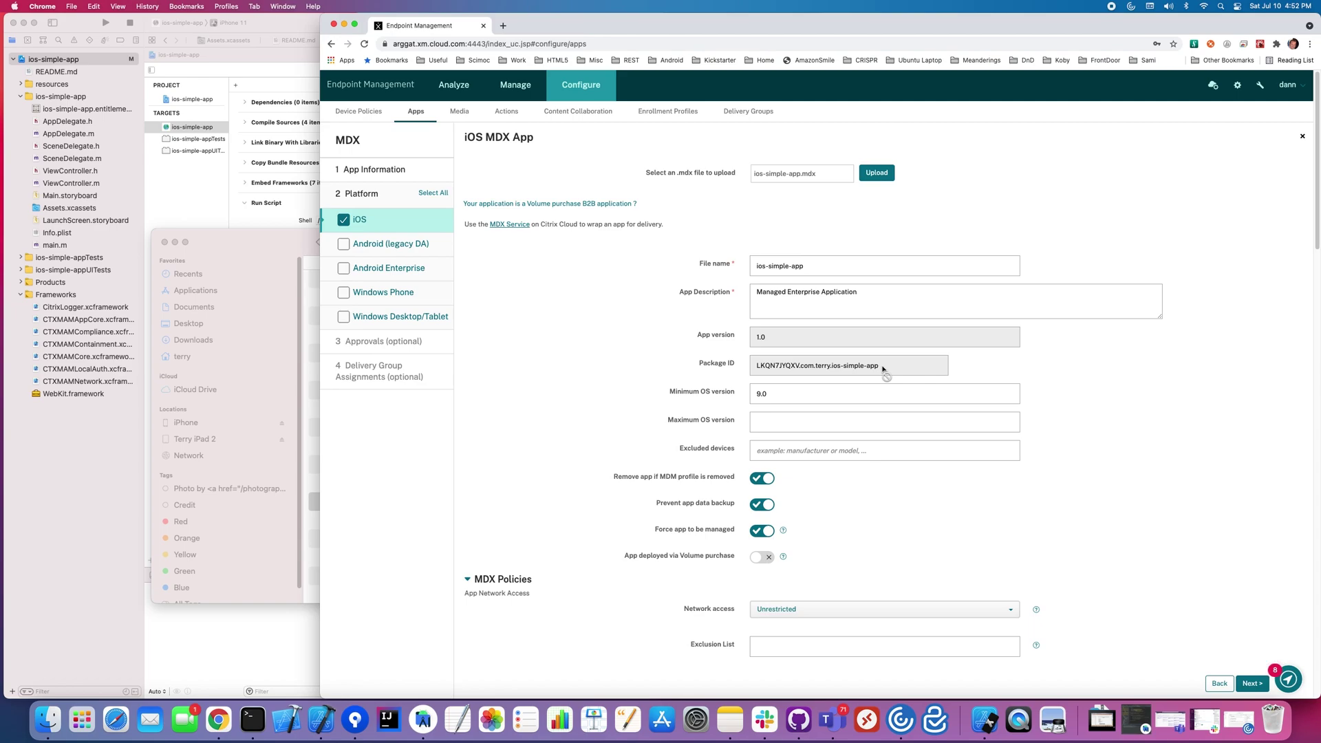
- Scroll through the iOS MDX policy settings, then continue to the Approvals (optional) step
scroll(860, 376, "down", 5)
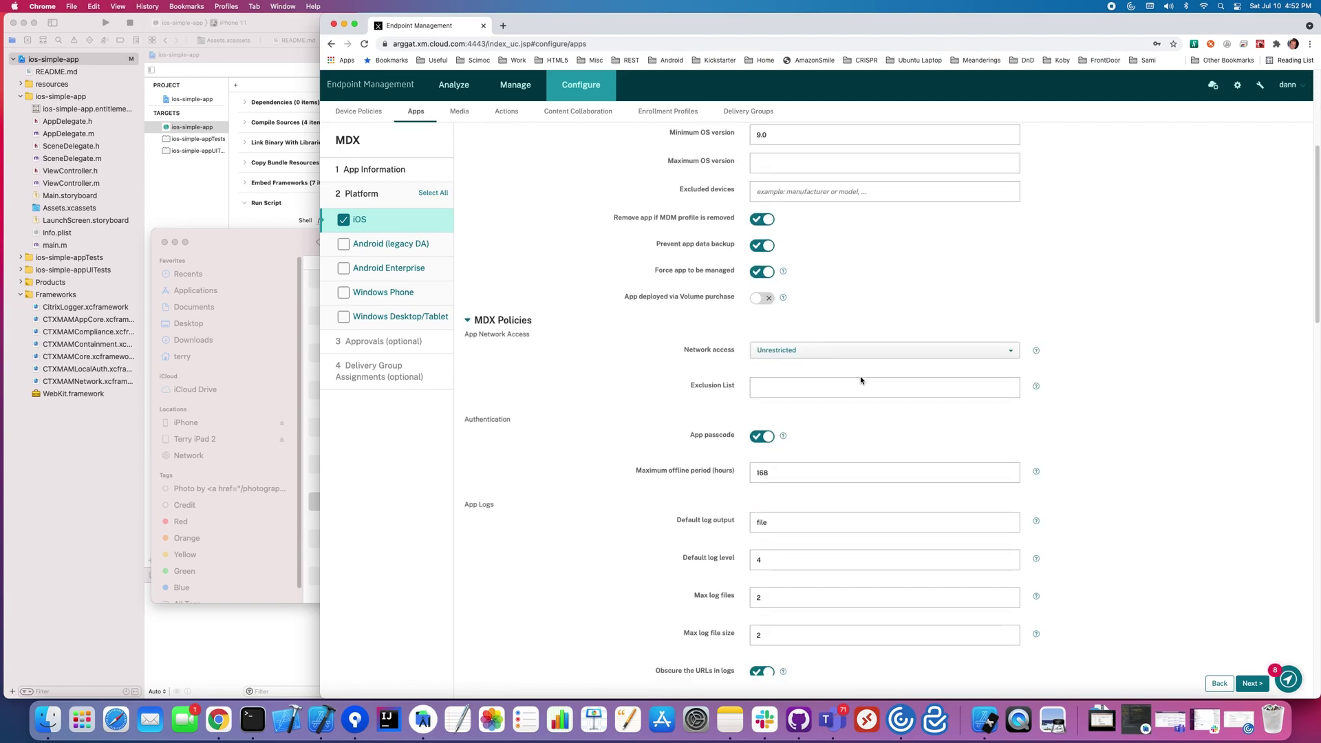
scroll(914, 394, "down", 5)
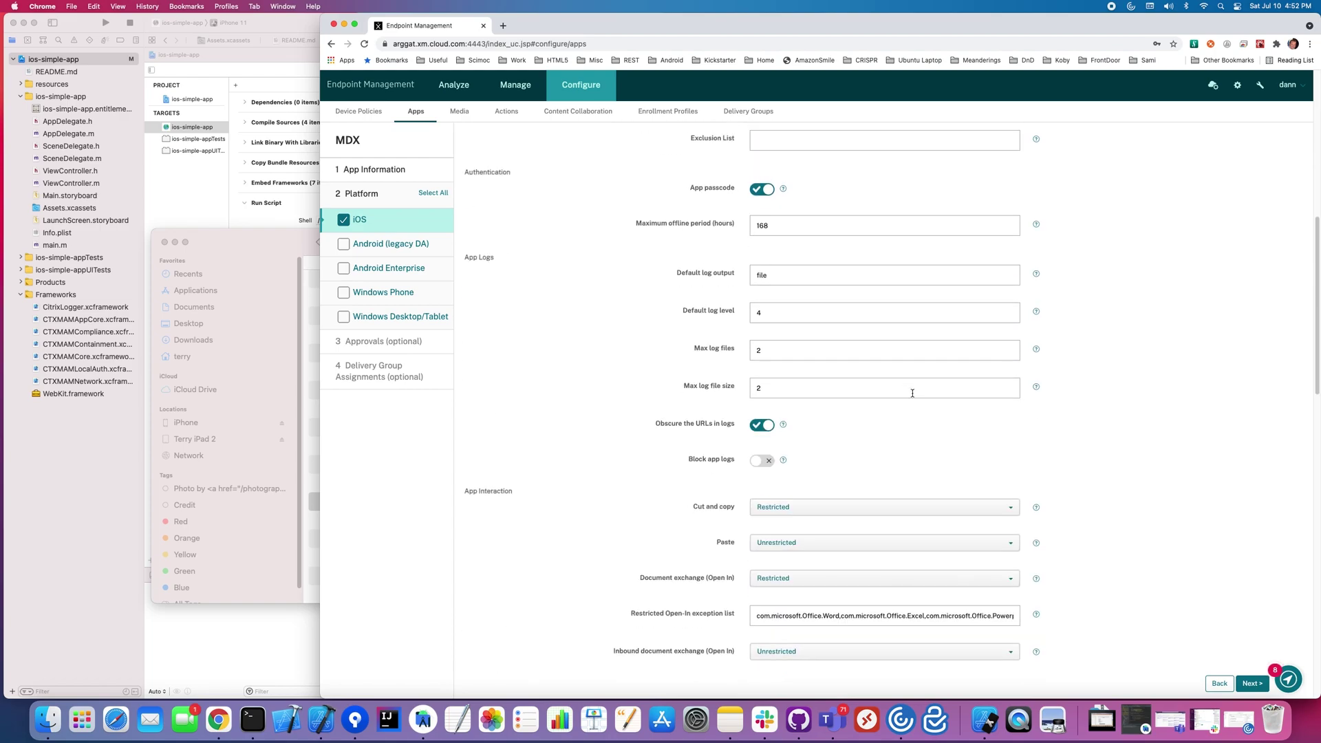
scroll(900, 378, "down", 8)
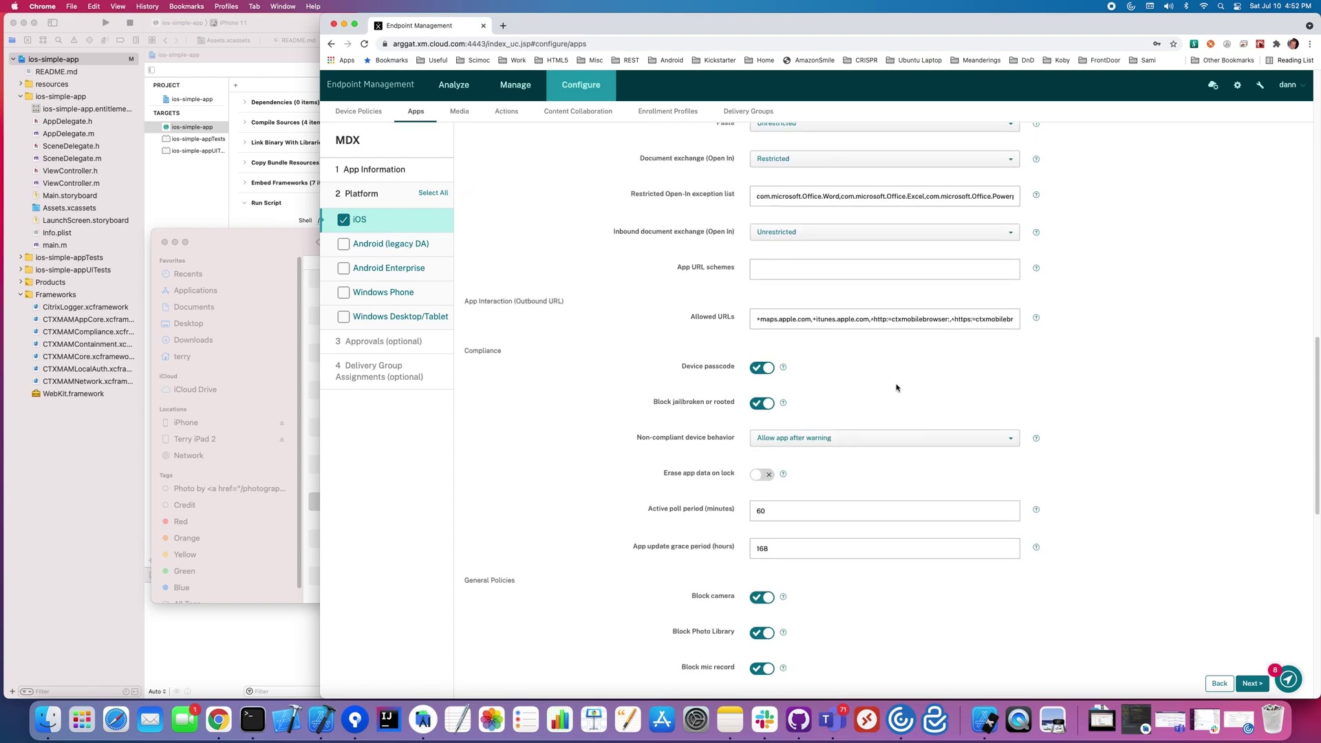
scroll(897, 387, "up", 7)
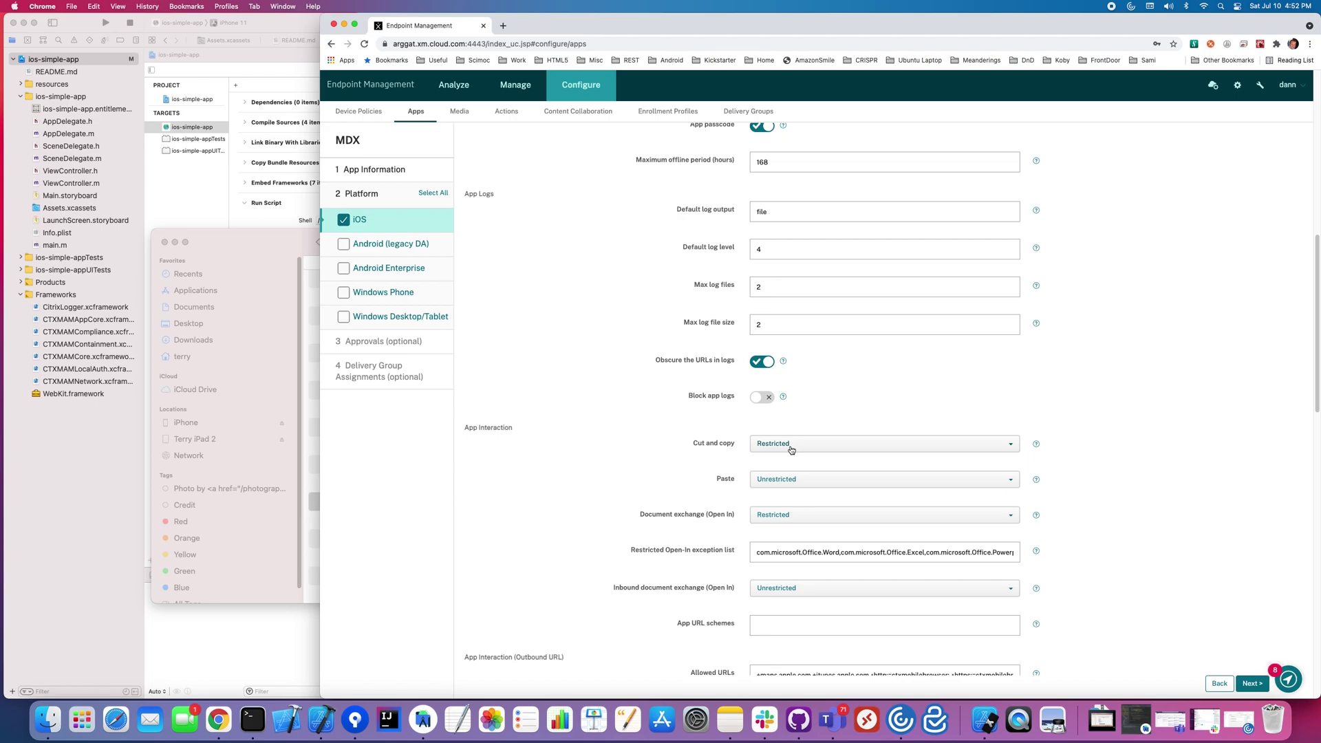
scroll(792, 450, "down", 10)
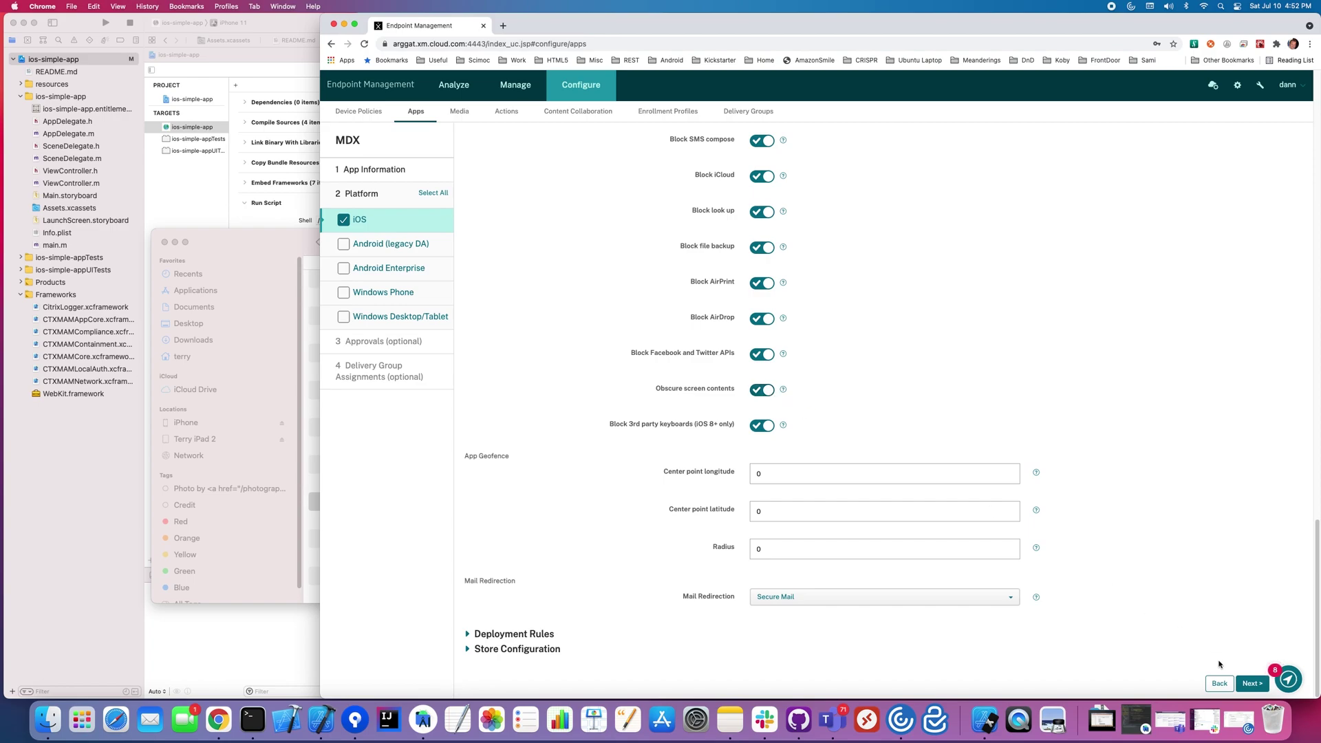
left_click(1252, 683)
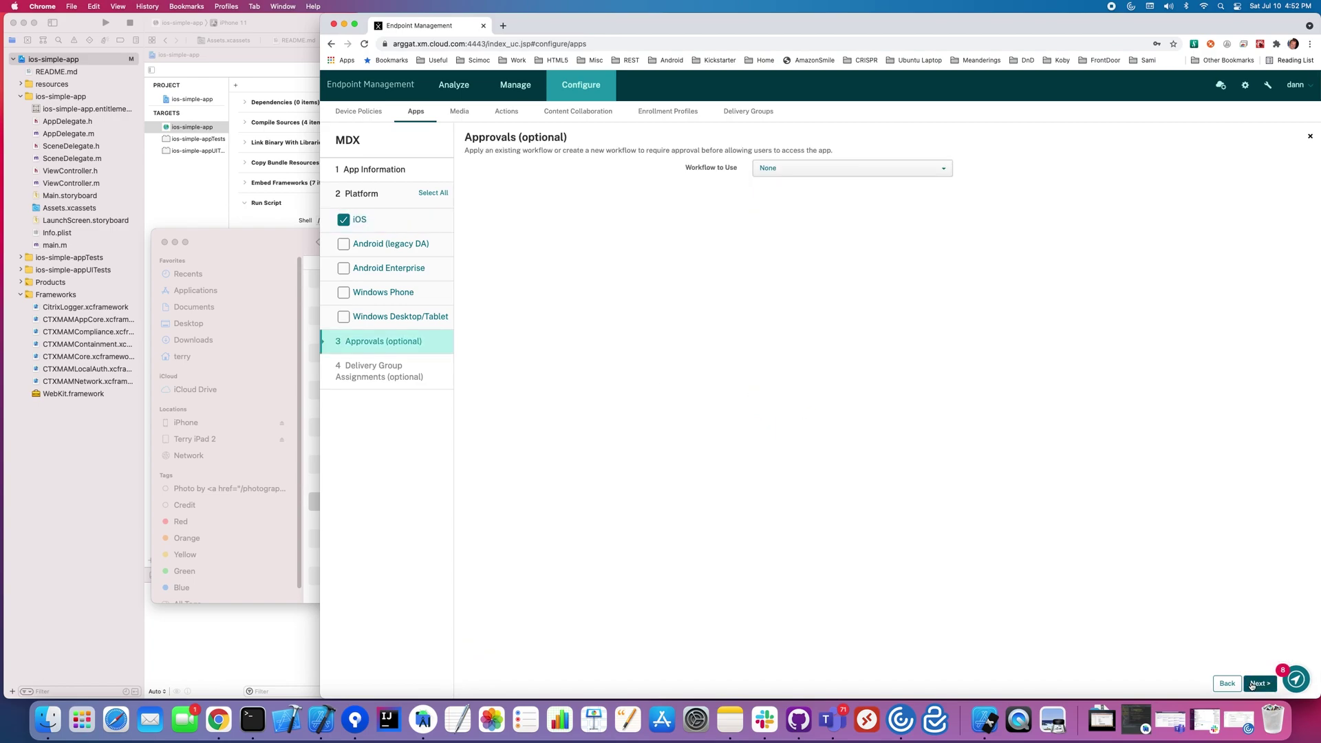
- Assign the app to the AllUsers delivery group, save it, and minimise the Chrome console
left_click(1258, 683)
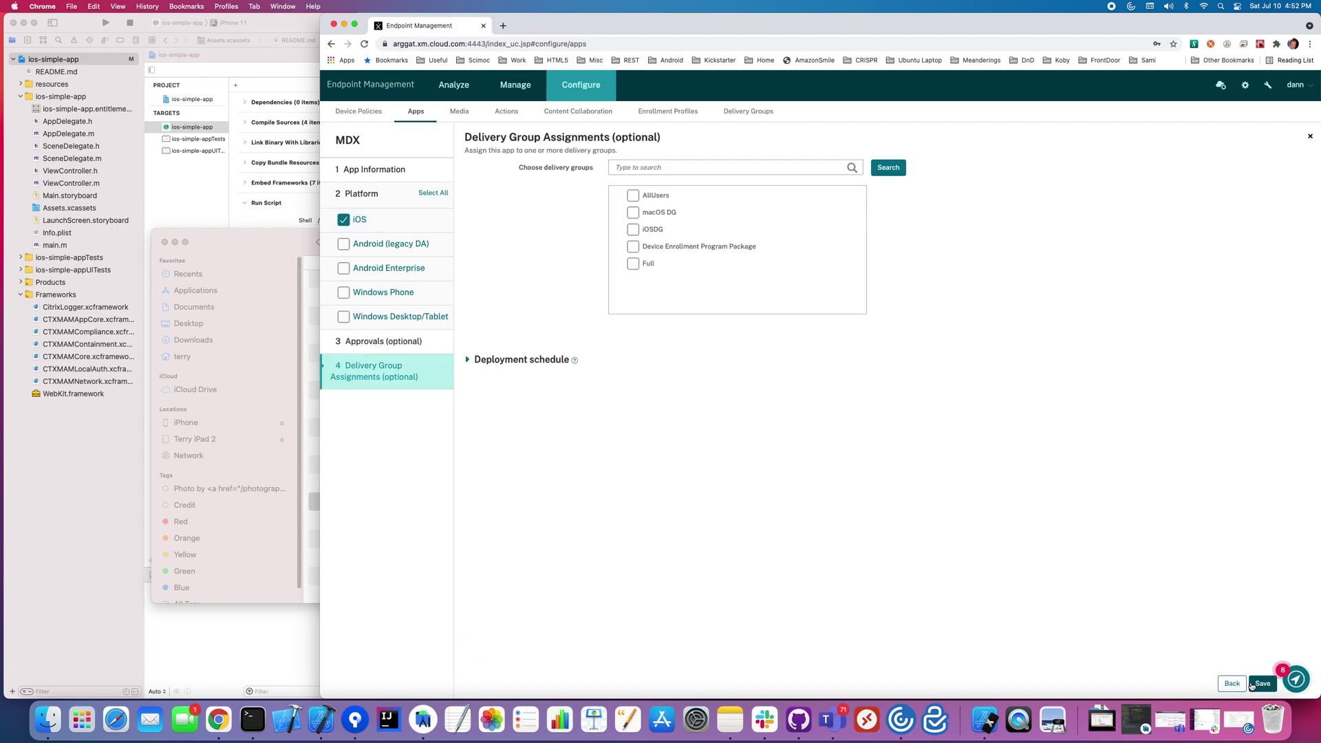
left_click(633, 196)
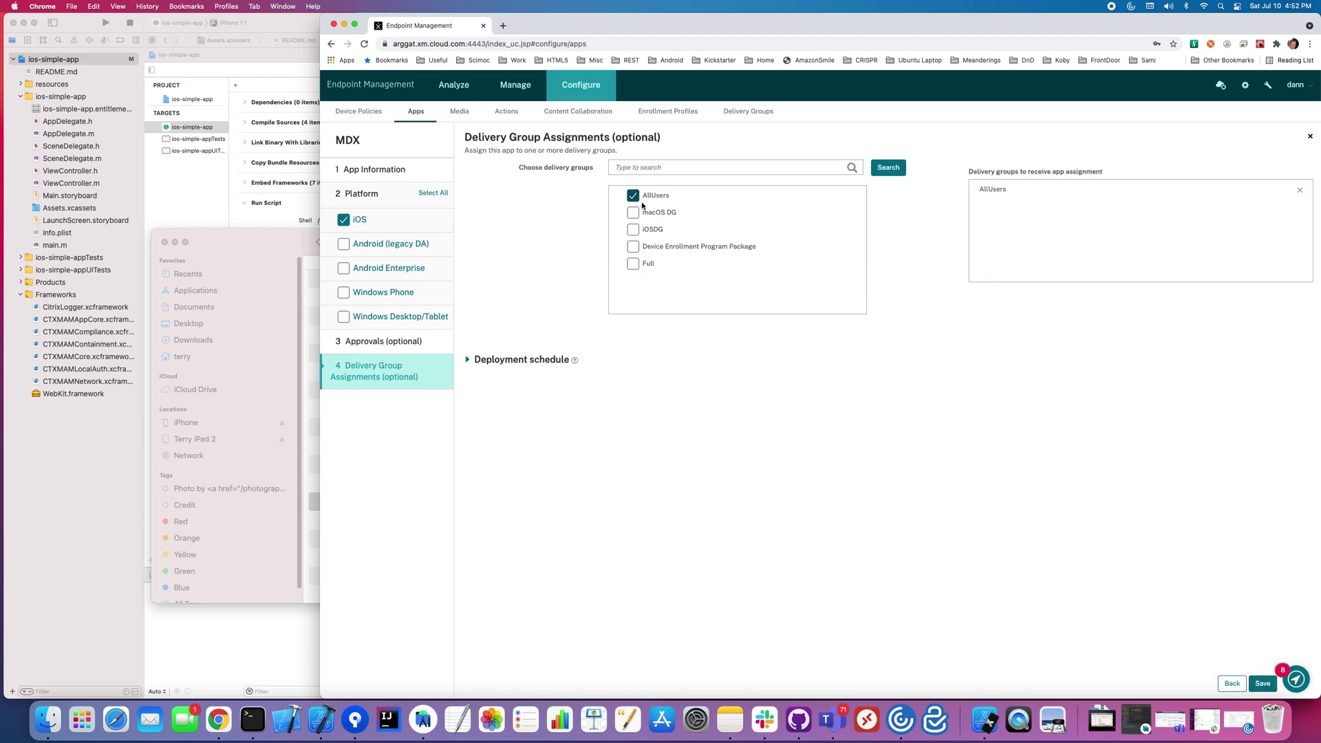
left_click(1261, 686)
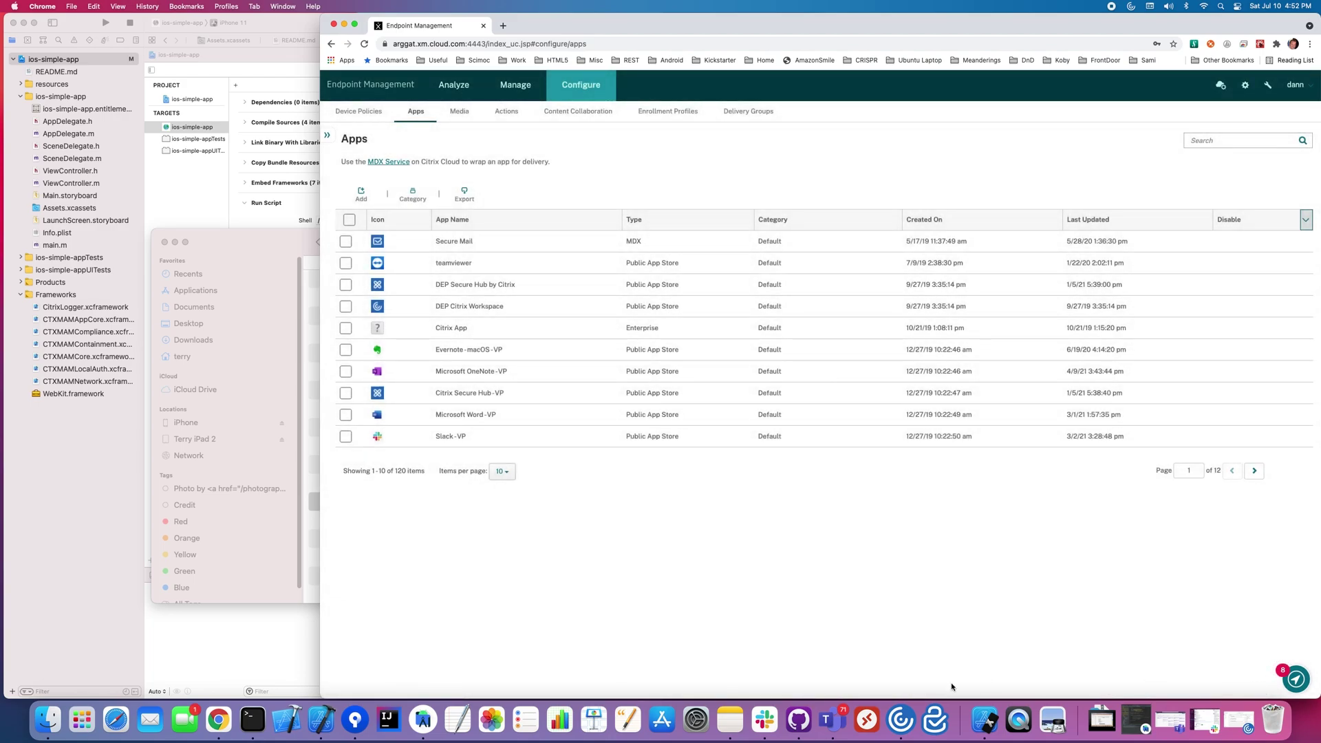
left_click(345, 26)
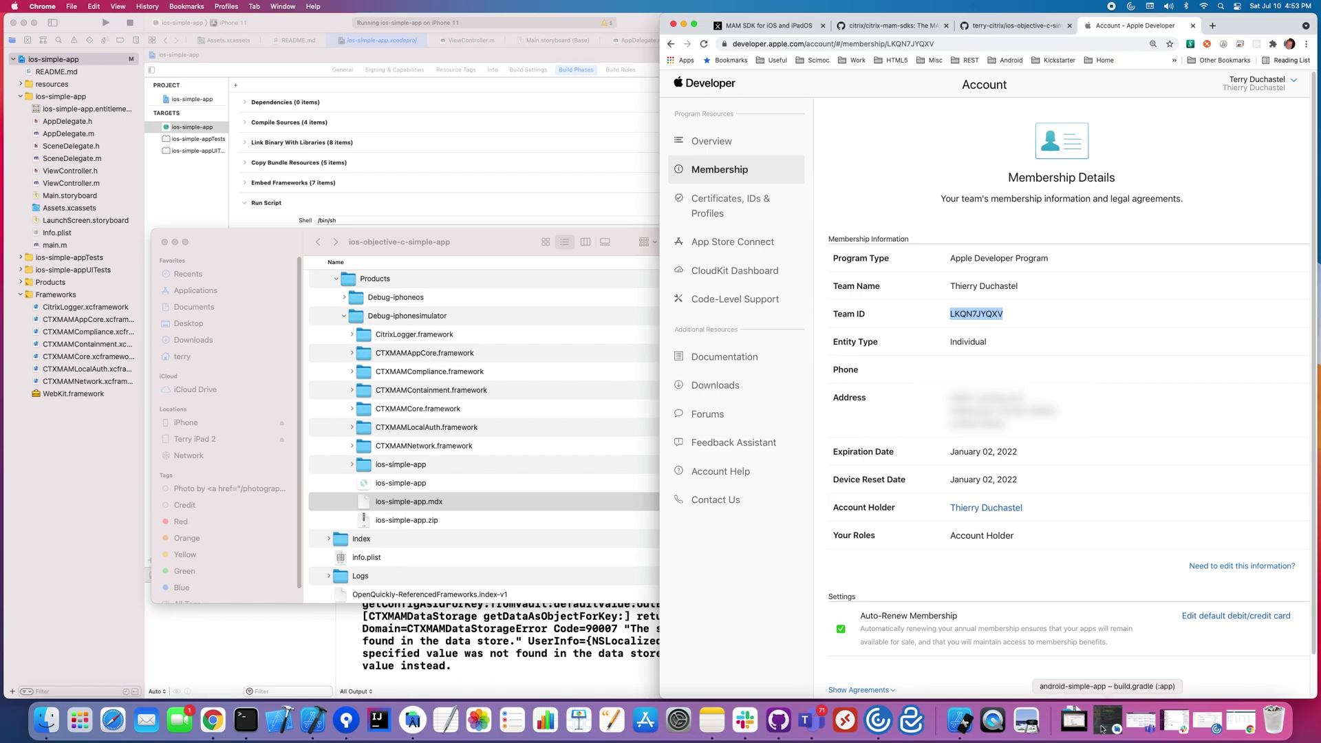
- Start a QuickTime Player new movie recording using the iPhone as camera source
left_click(993, 719)
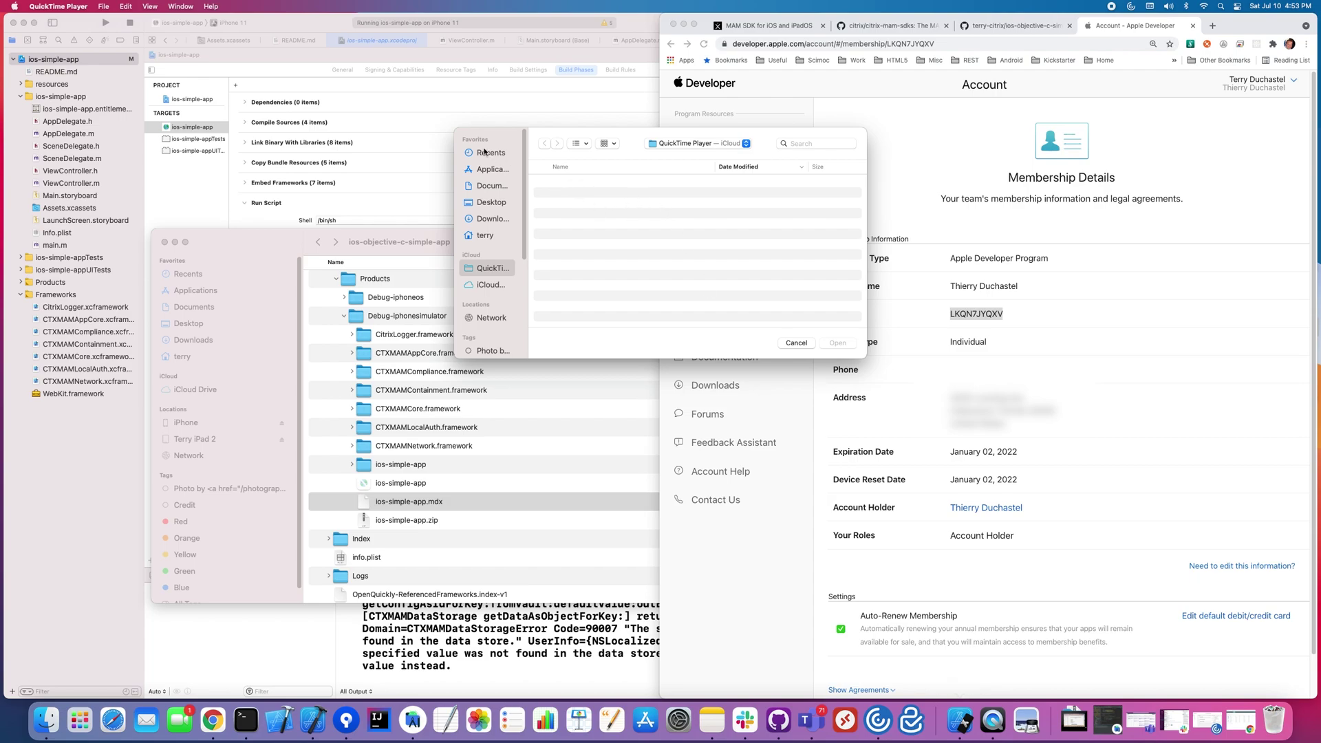
left_click(793, 343)
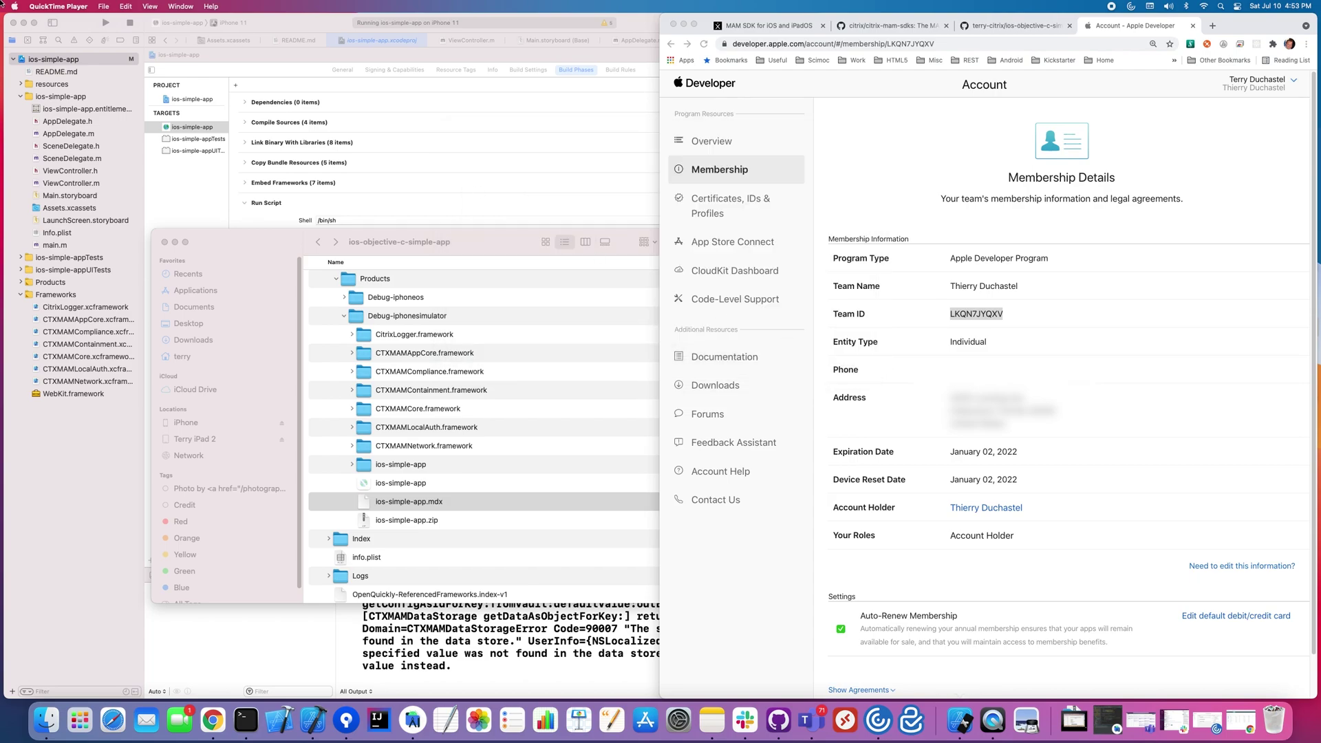
left_click(103, 9)
left_click(137, 20)
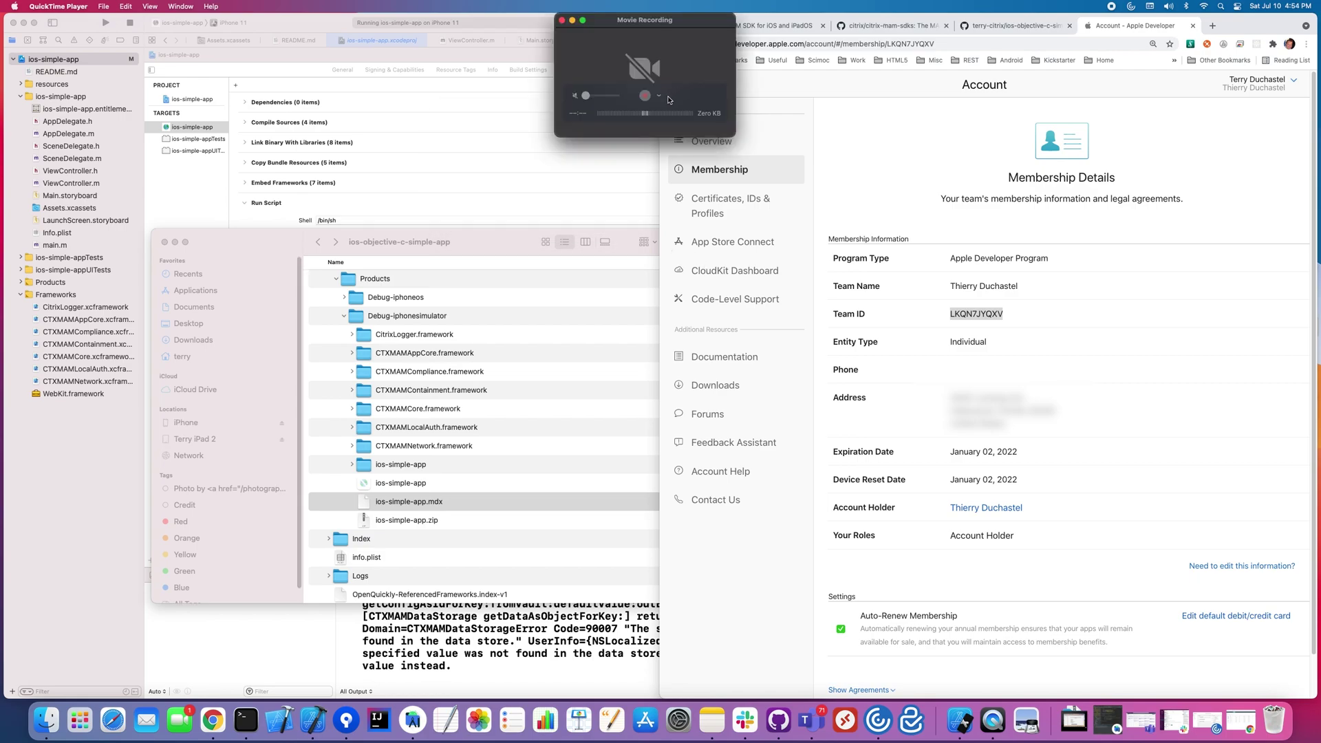
left_click(659, 97)
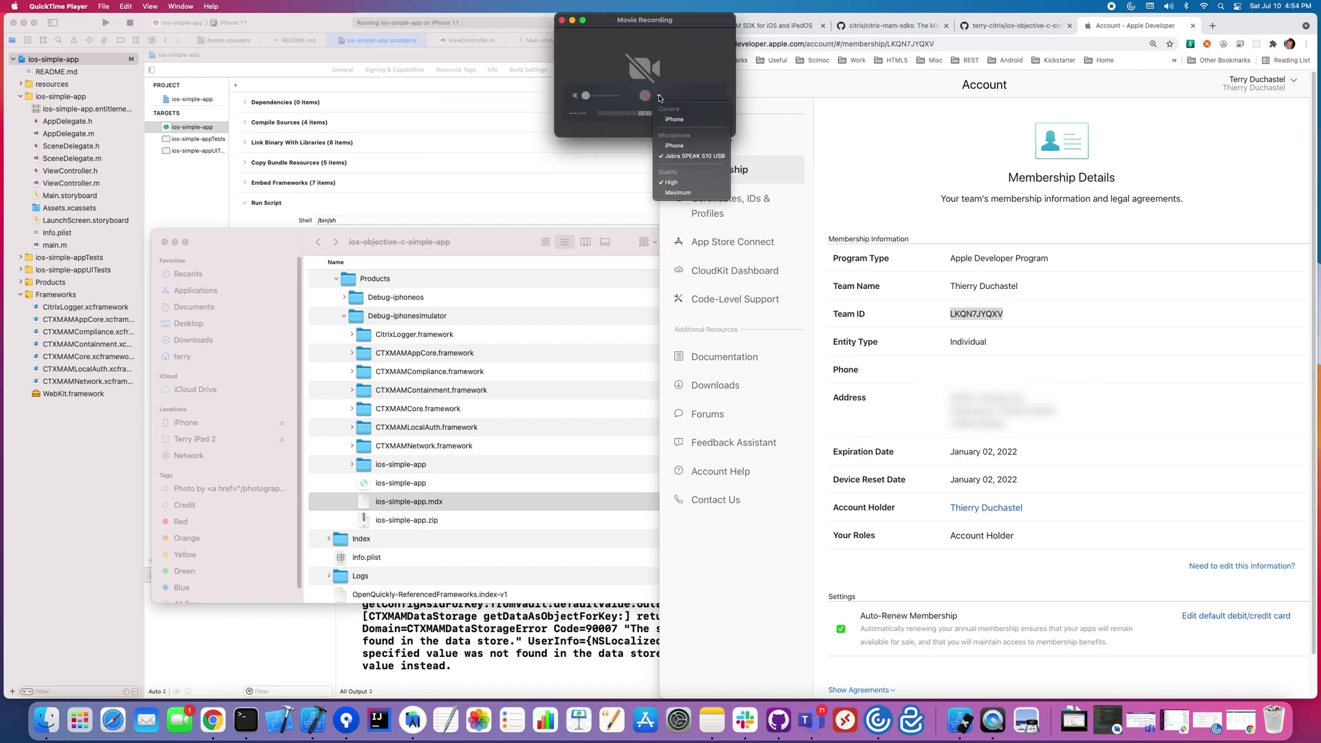
left_click(667, 120)
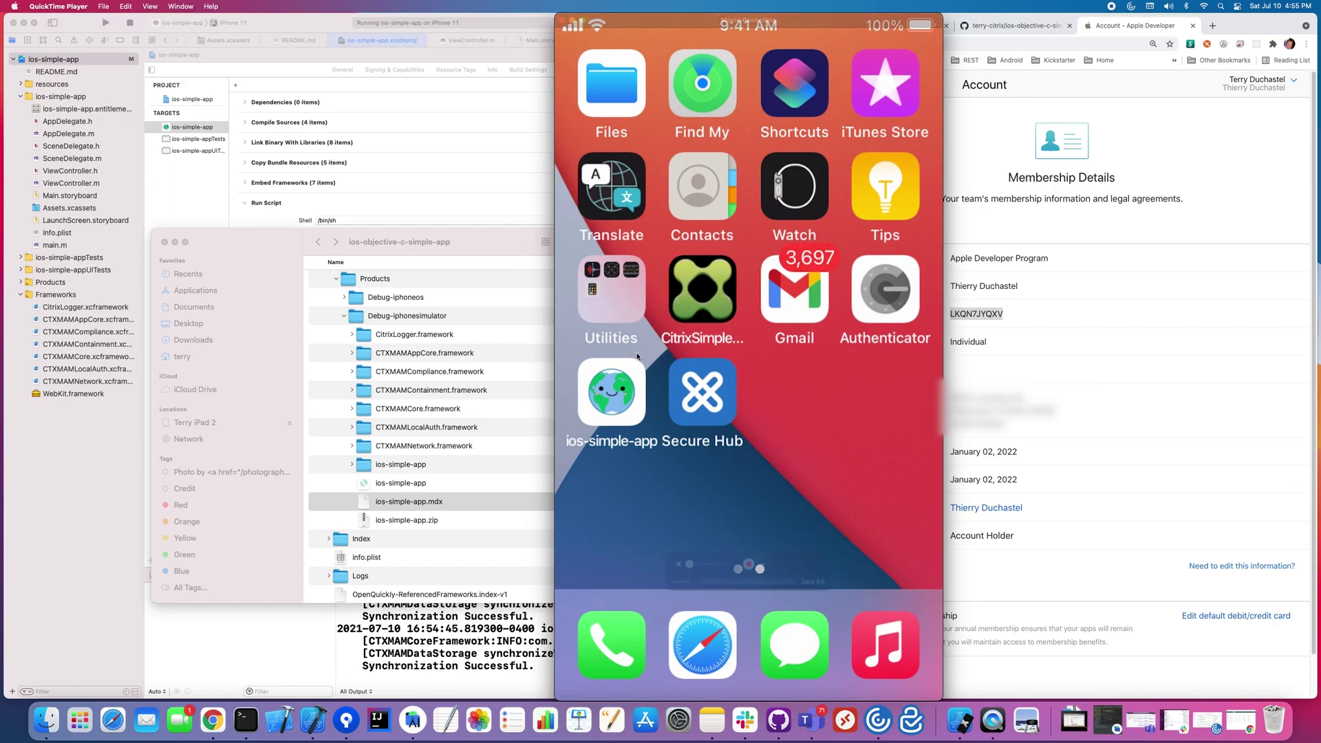
left_click(229, 25)
- Set the connected iPhone as run destination, stop the running app, and rebuild and run ios-simple-app
left_click(228, 25)
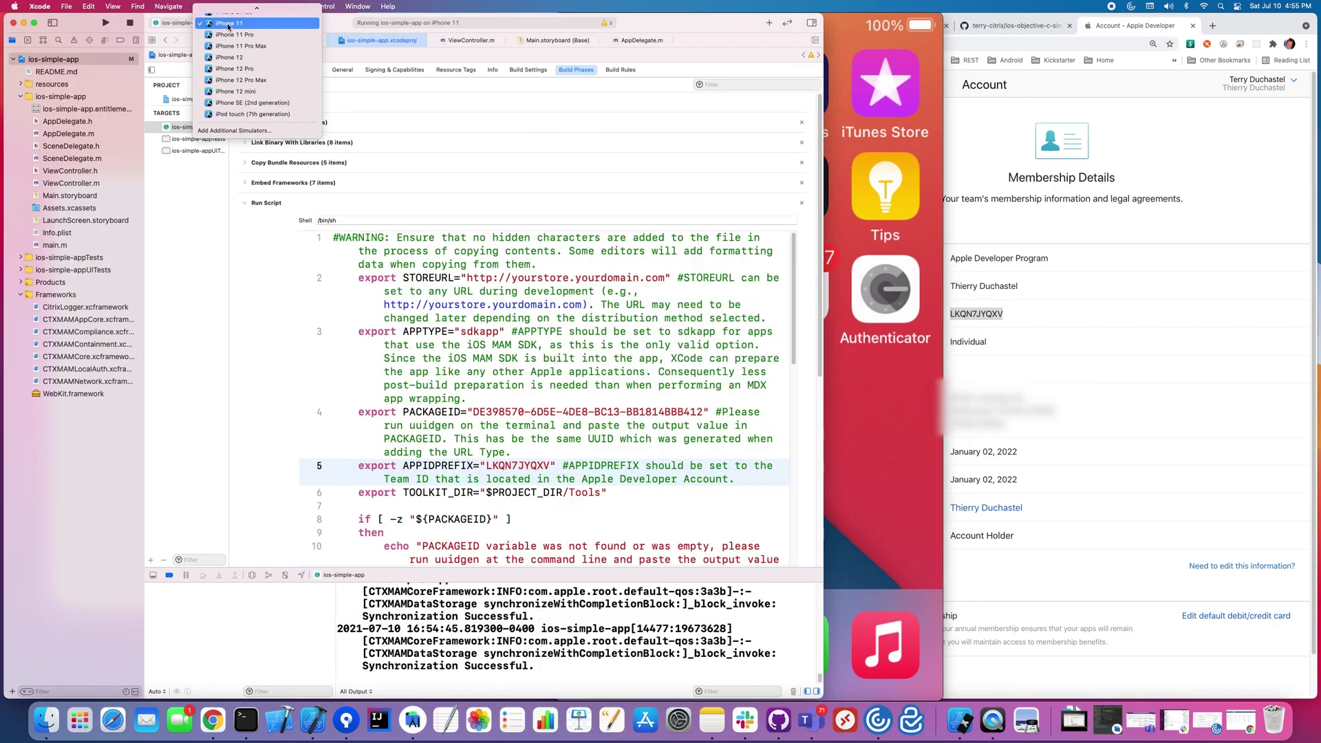
left_click(238, 25)
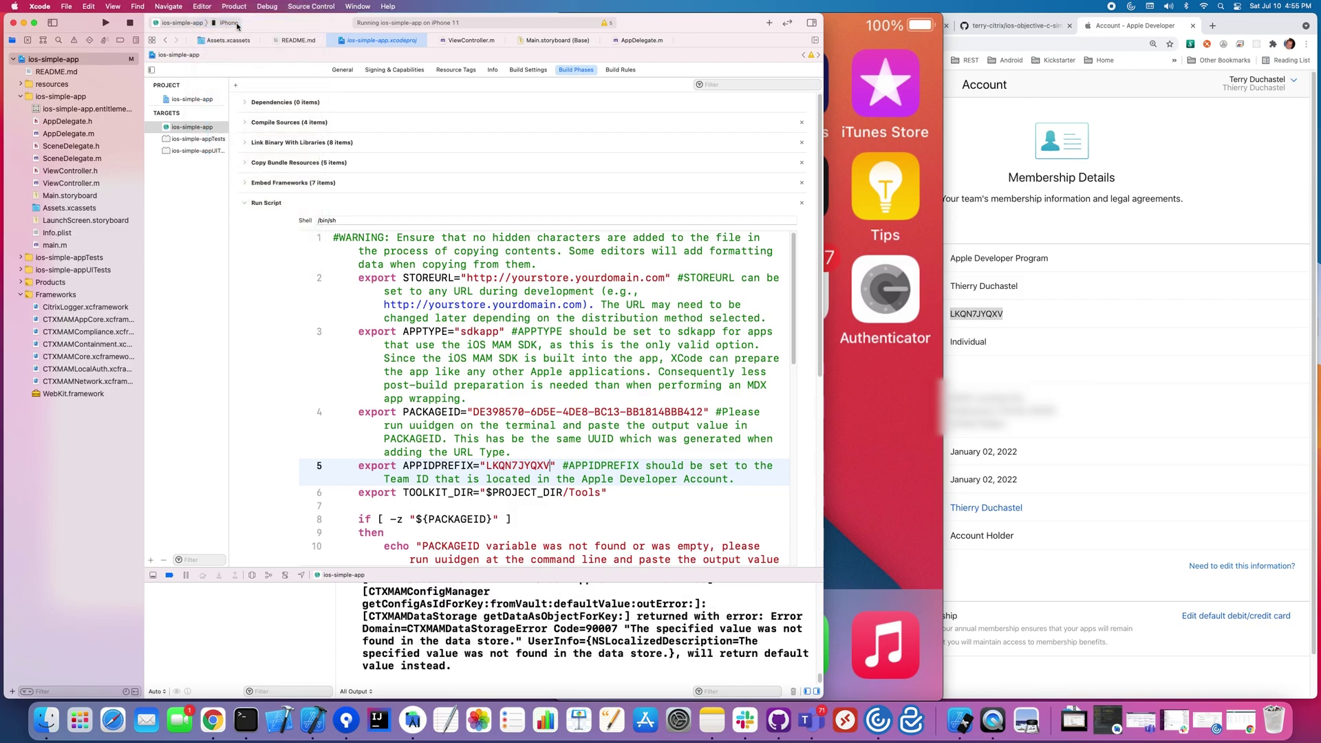
left_click(860, 433)
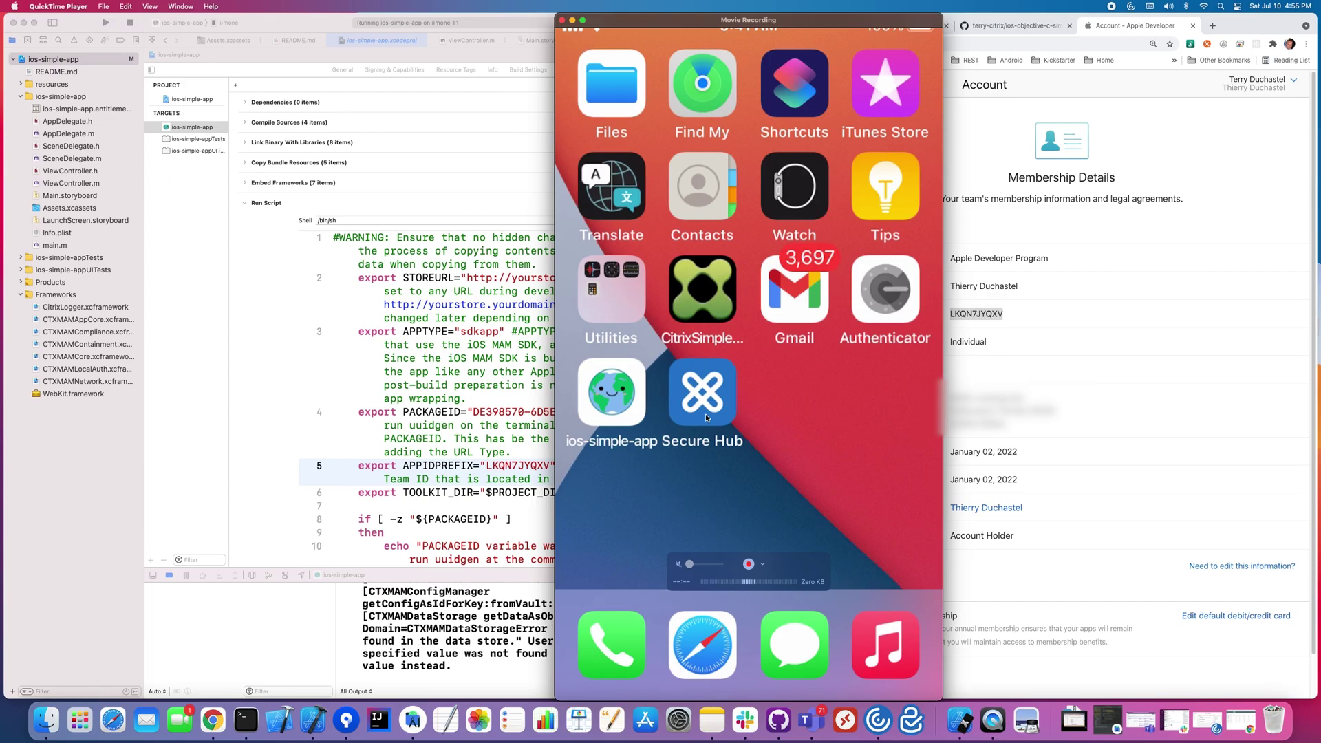
left_click(129, 24)
left_click(544, 292)
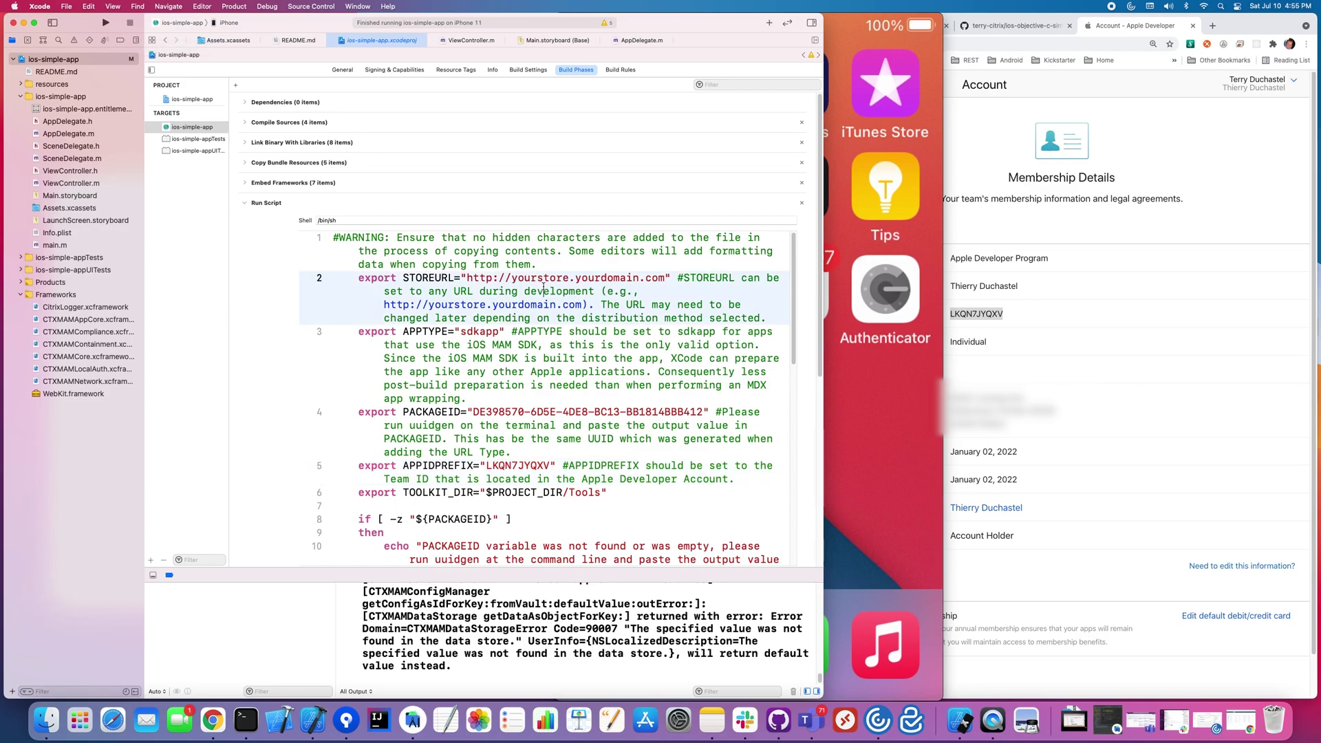
left_click(112, 23)
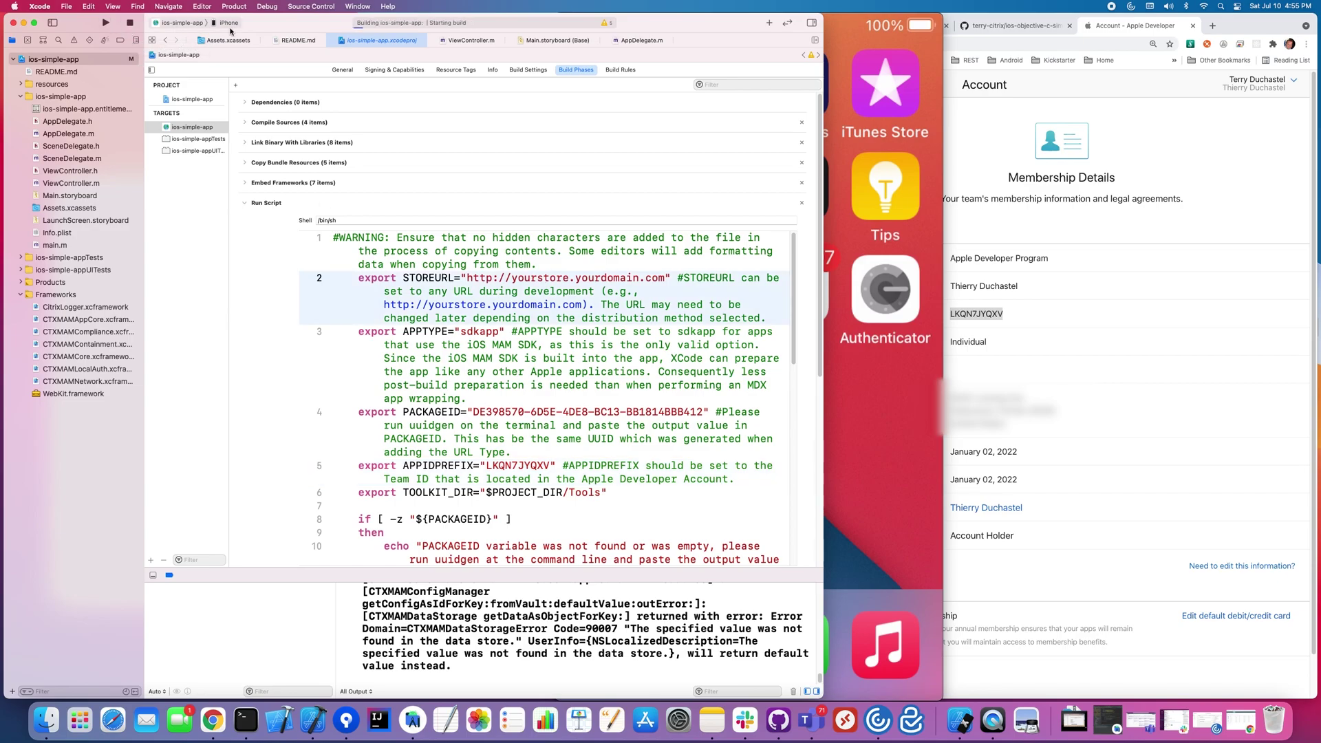
left_click(847, 24)
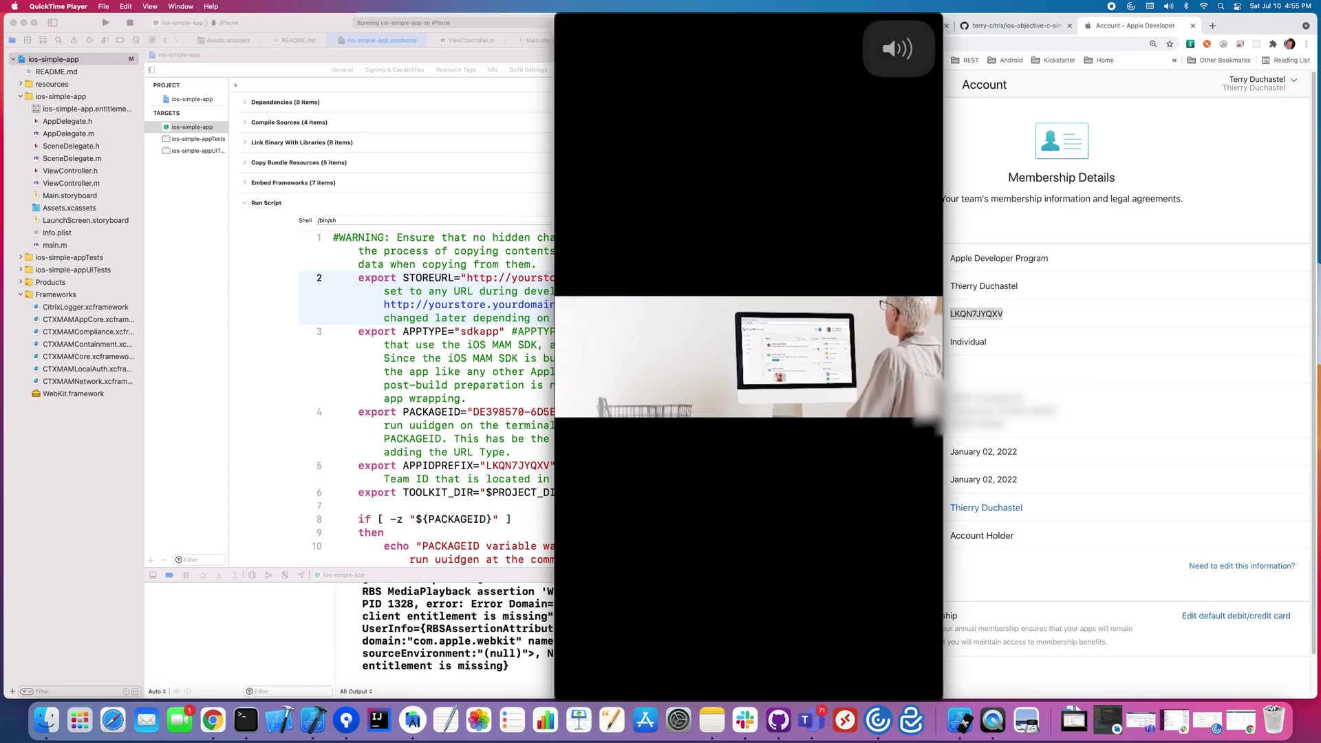
- Watch ios-simple-app open the citrix.com 'Hybrid work is the new office' page on the mirrored iPhone
mouse_move(821, 224)
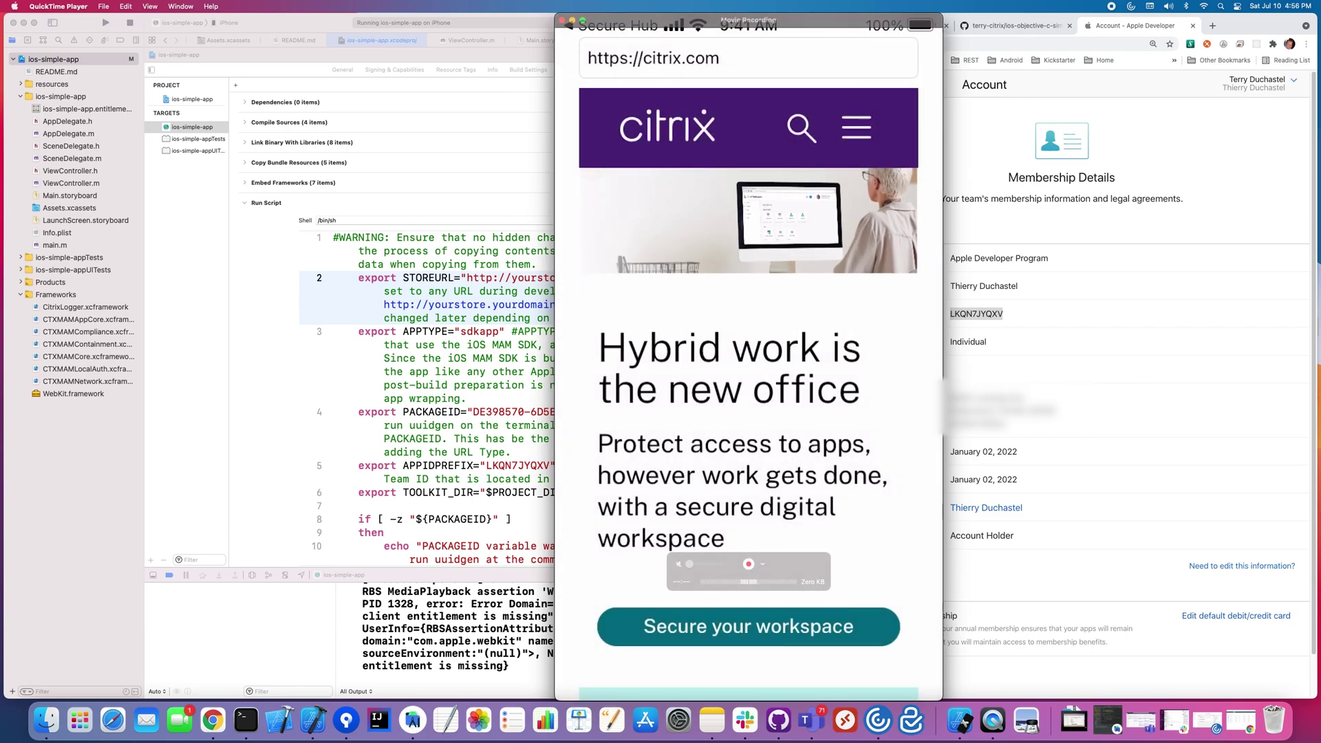
left_click(659, 60)
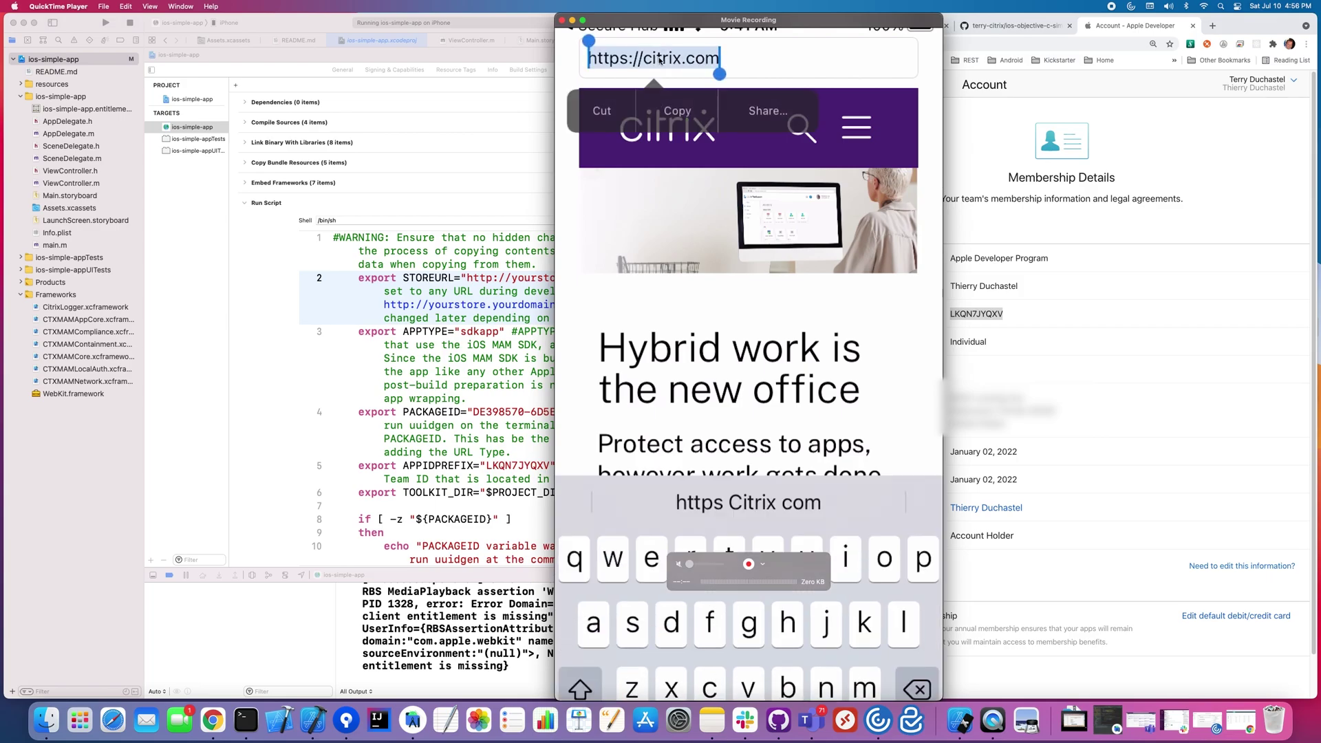